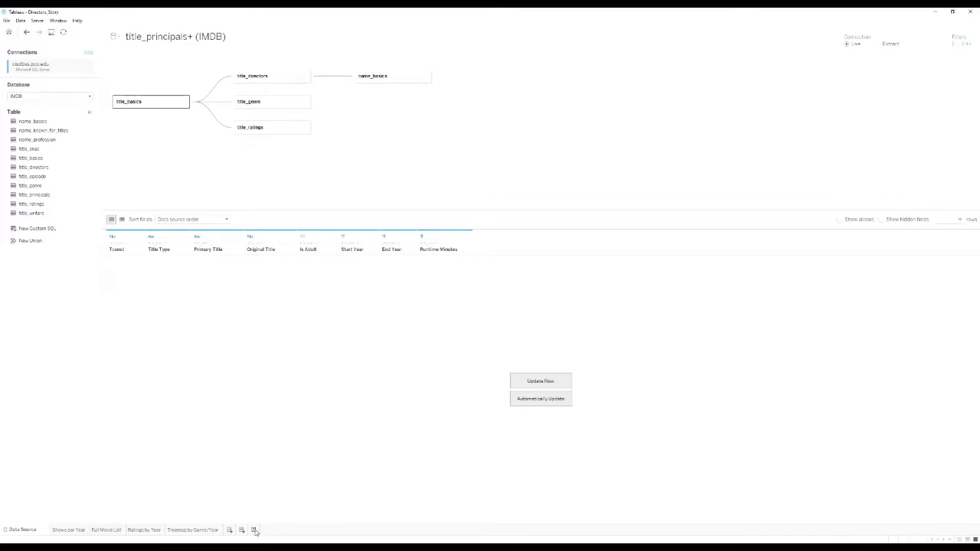
Add a new blank story, Story 1, to the Directors_Story workbook.
click(254, 529)
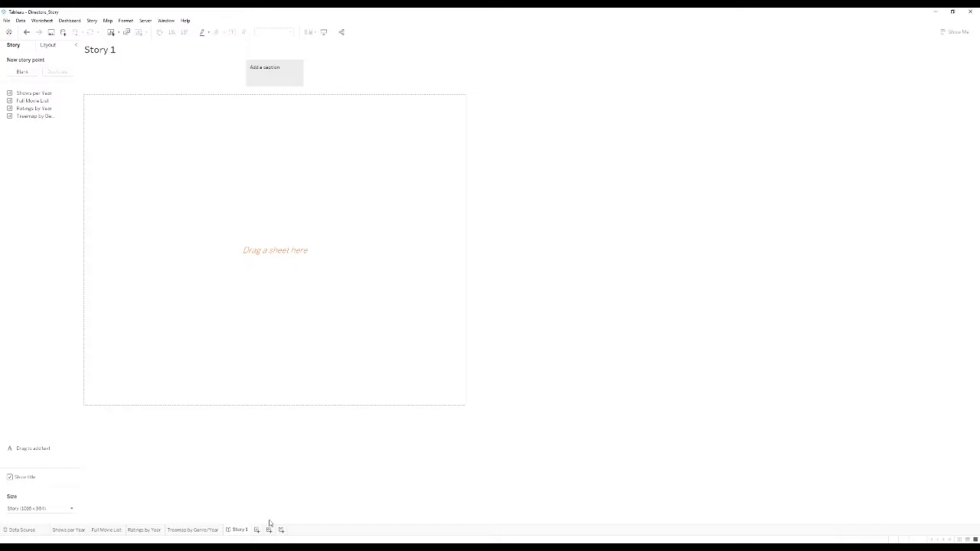
Set Story 1's size to the A3 Landscape preset (1654 x 1169).
click(50, 46)
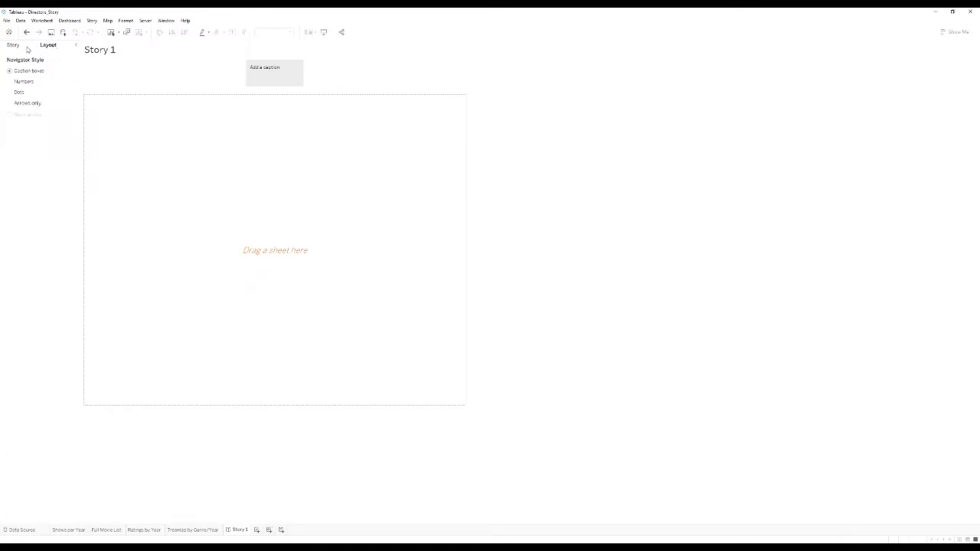
click(27, 49)
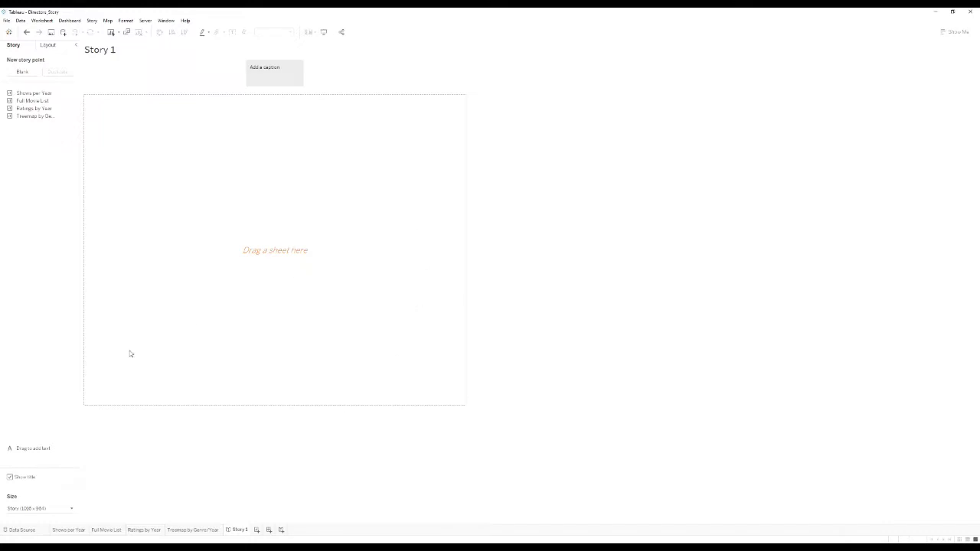
click(65, 509)
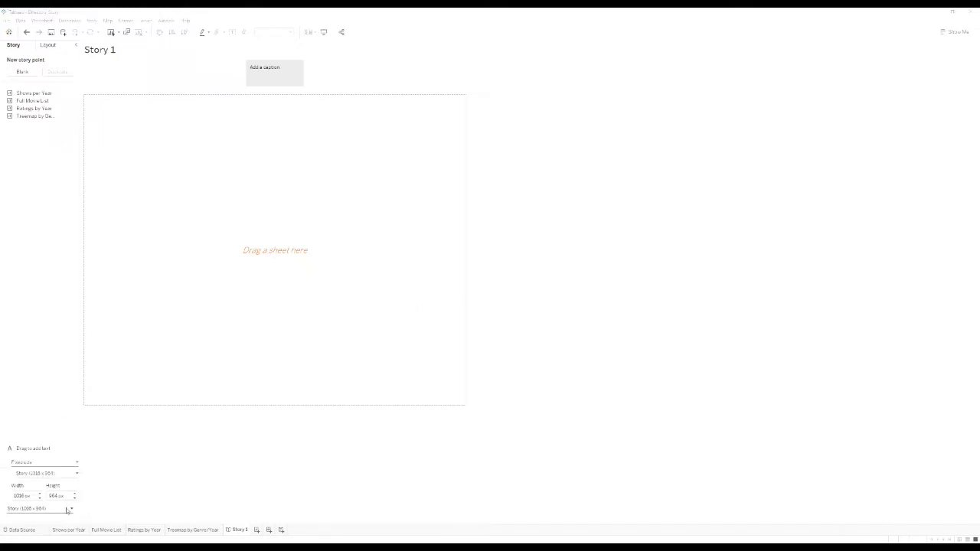
click(69, 510)
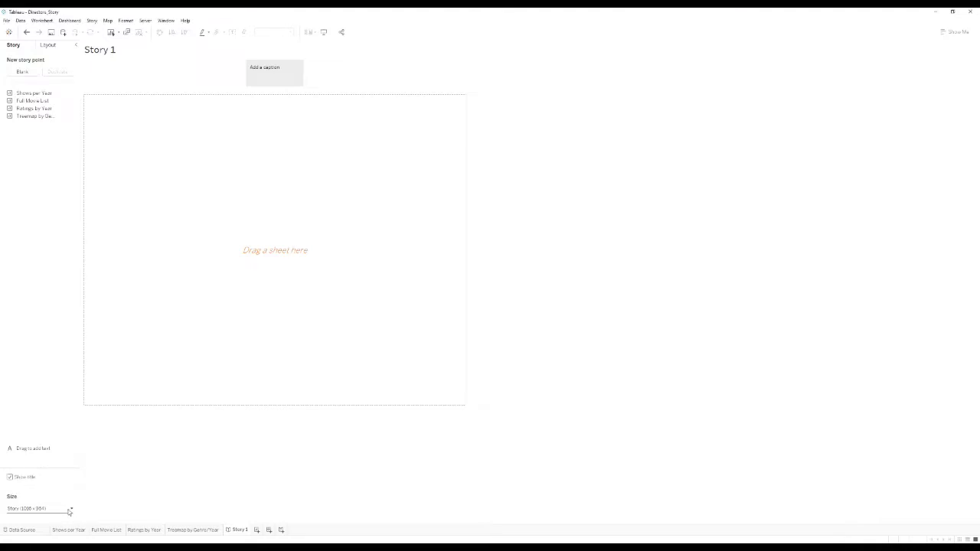
click(72, 511)
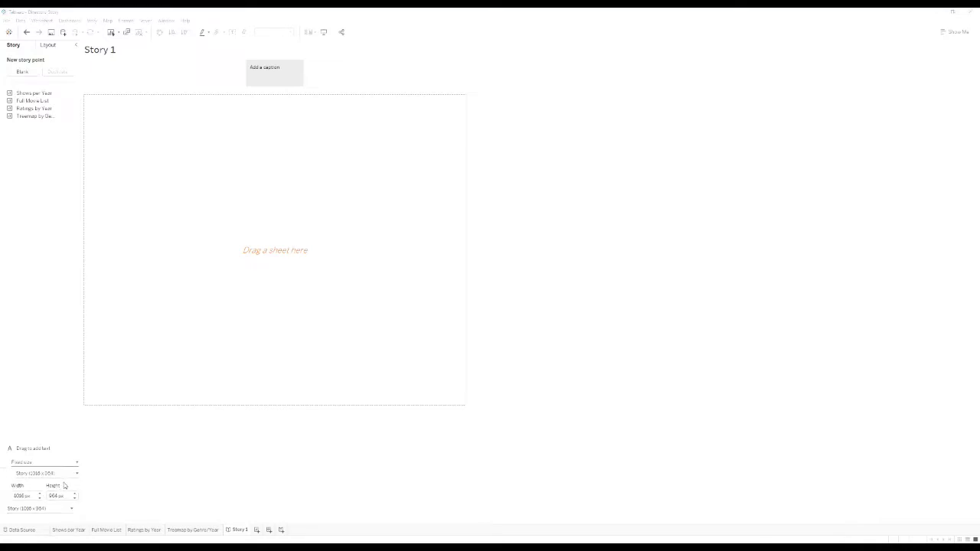
click(173, 497)
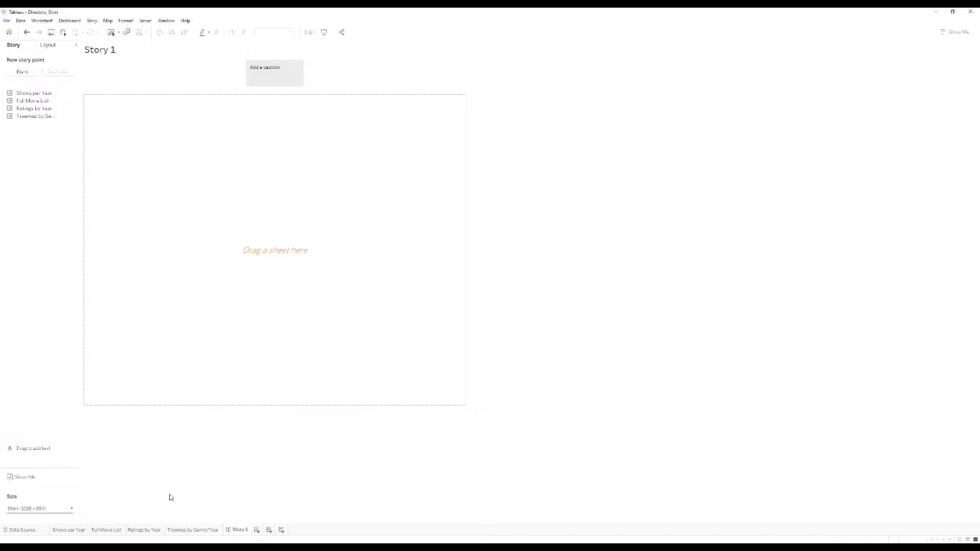
click(71, 509)
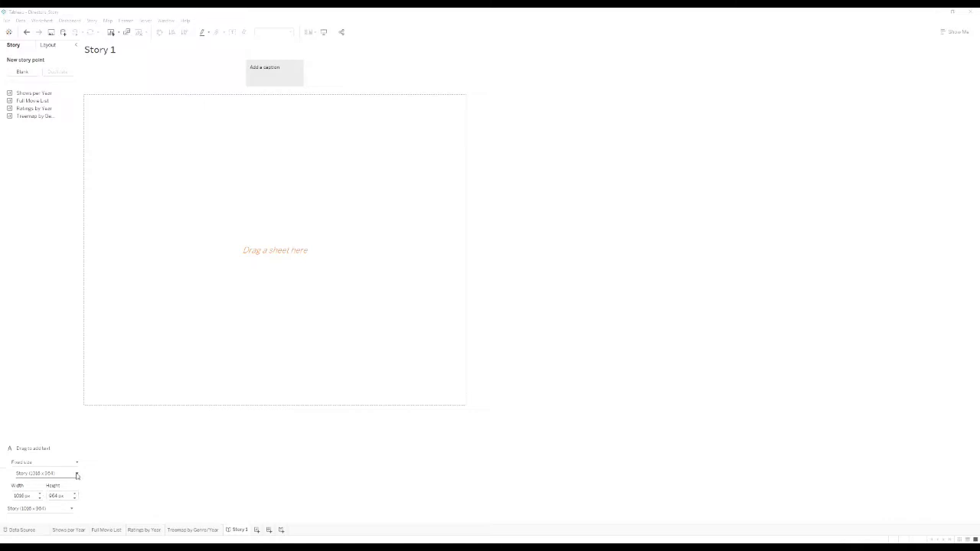
click(77, 475)
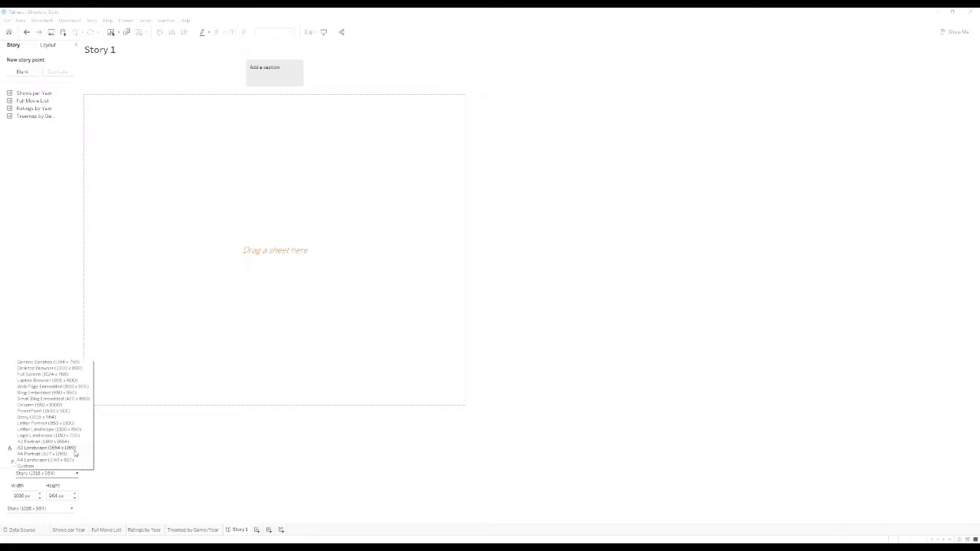
click(75, 450)
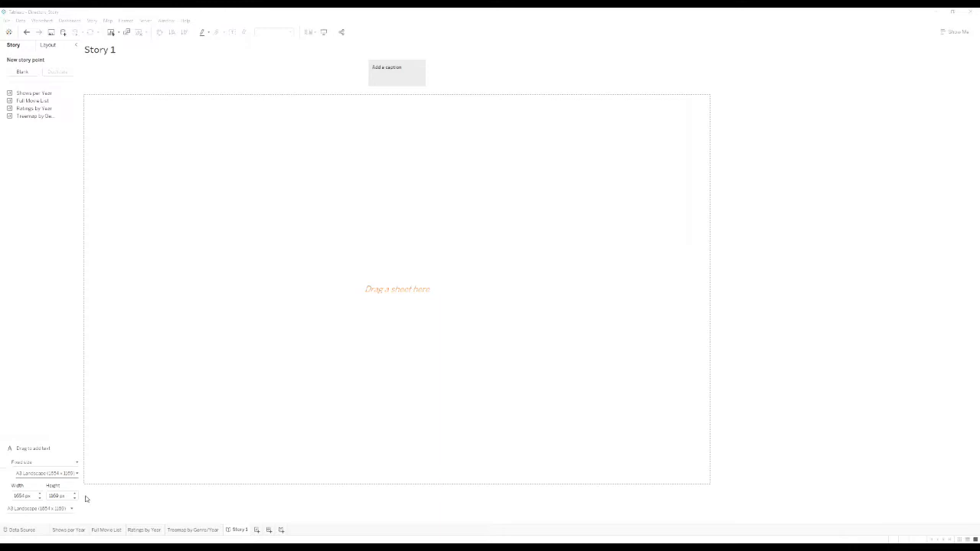
click(76, 473)
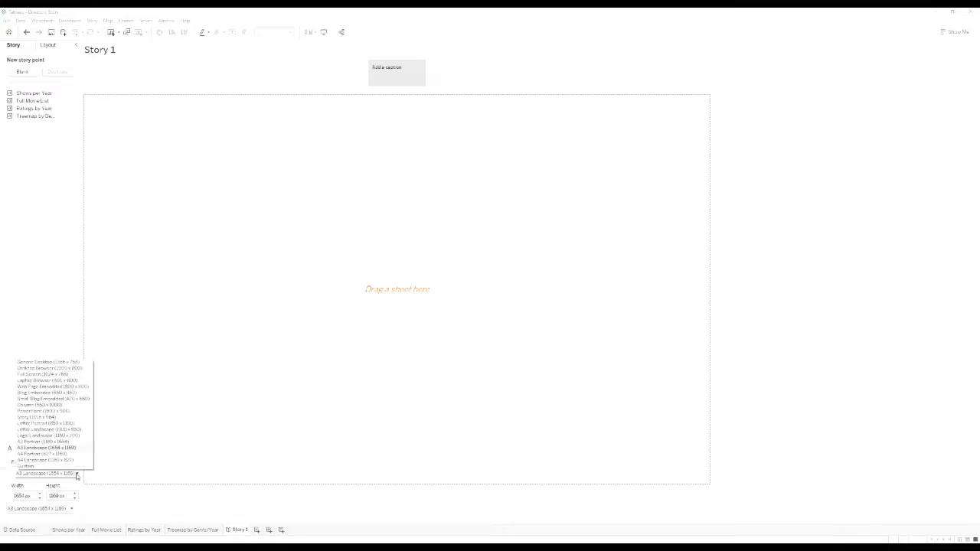
click(352, 451)
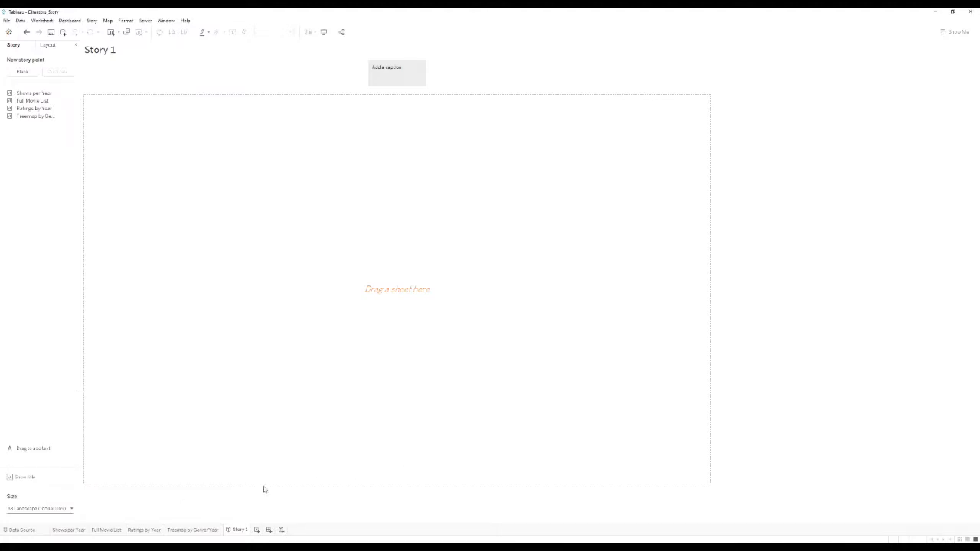
On the Data Source page, review the Primary Name filter's wildcard match value.
click(22, 530)
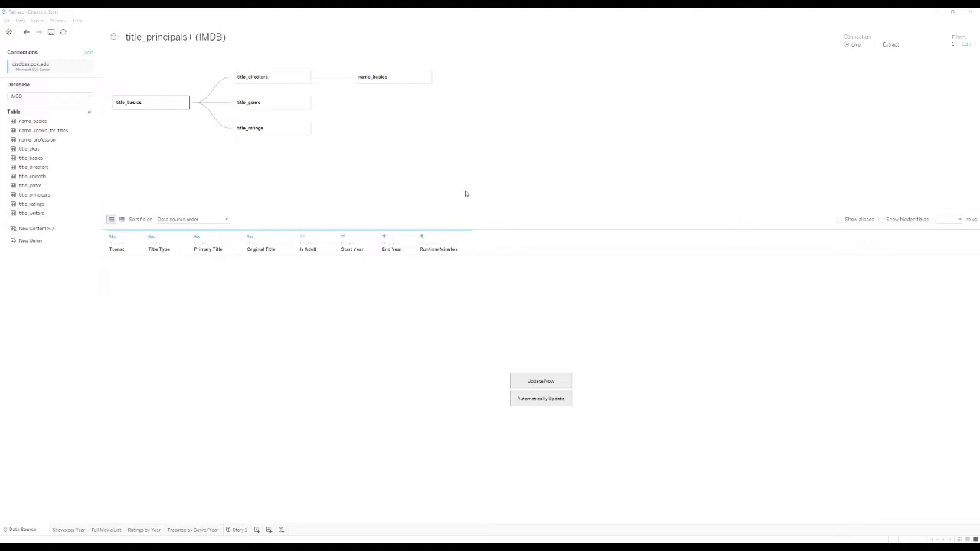
click(966, 45)
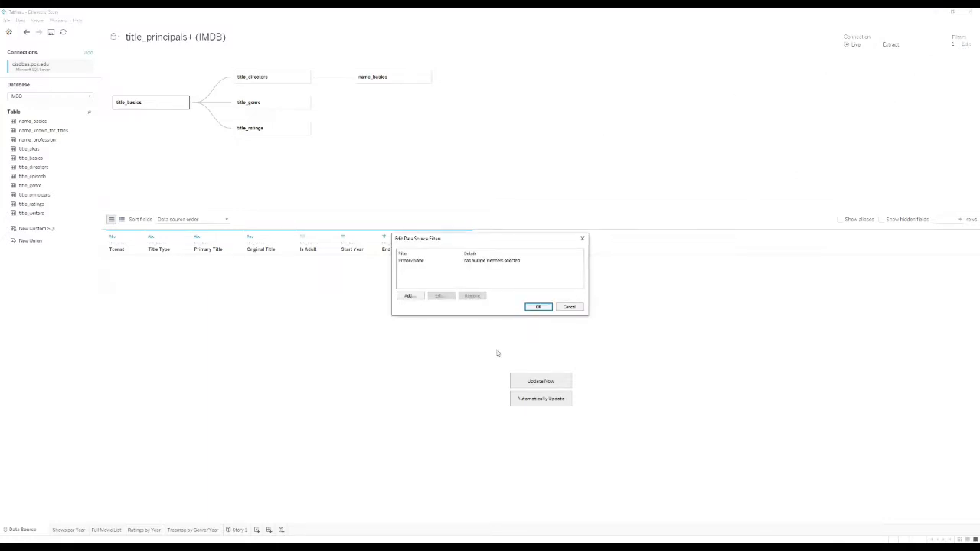
double_click(426, 263)
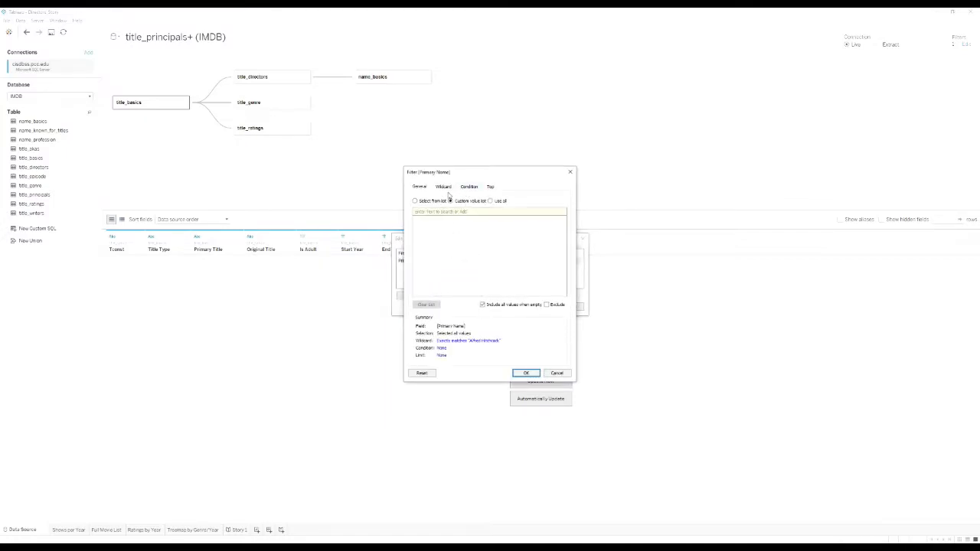
click(446, 187)
click(444, 207)
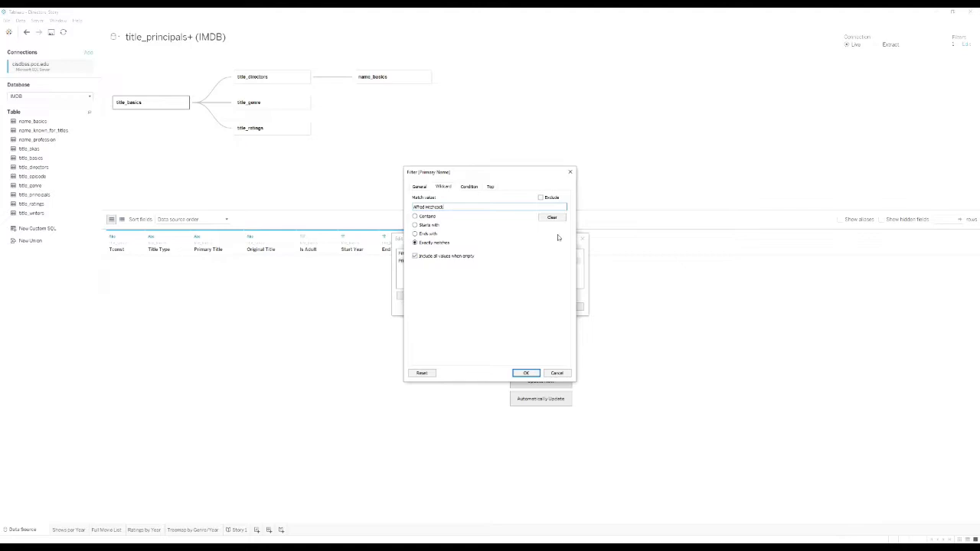
Confirm the data source filters and preview the filtered name_basics rows.
click(526, 373)
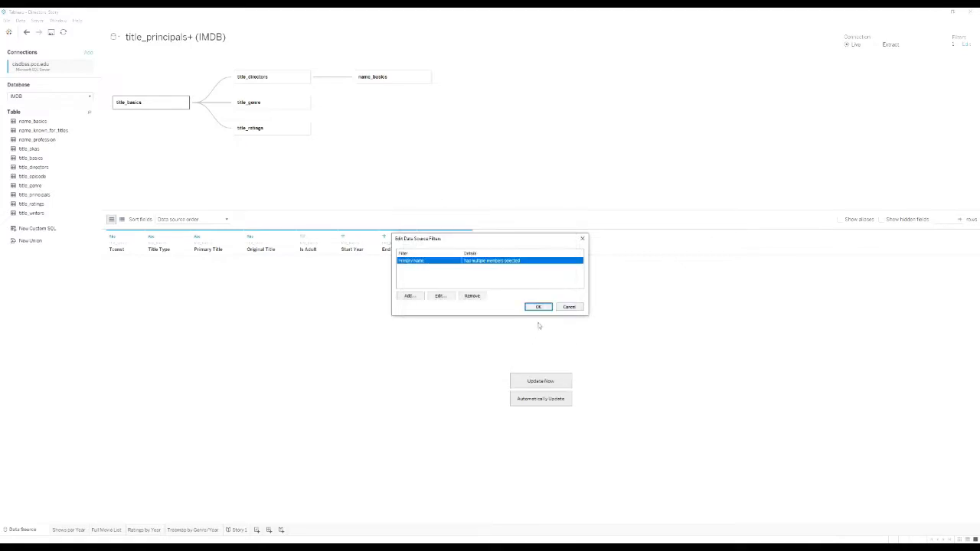
click(539, 306)
click(375, 79)
click(539, 380)
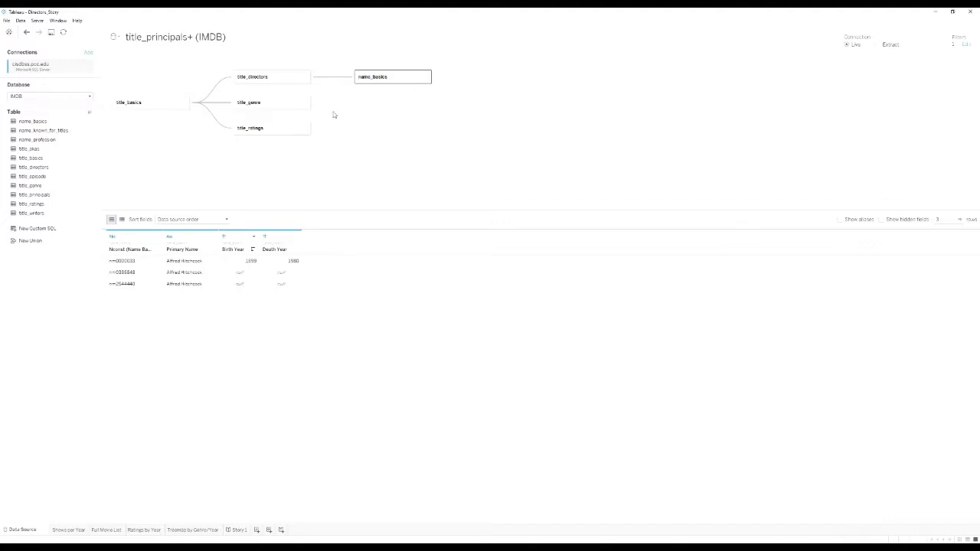
click(339, 77)
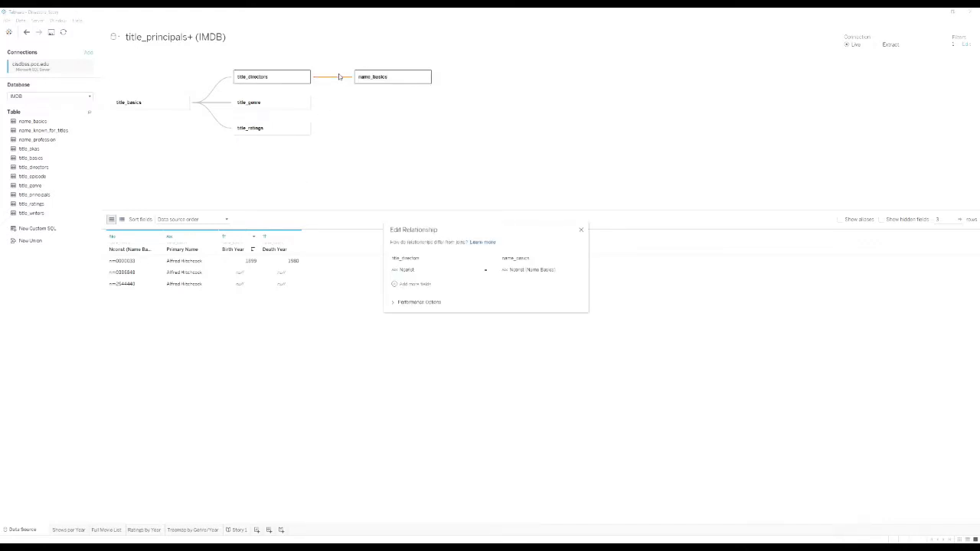
click(396, 284)
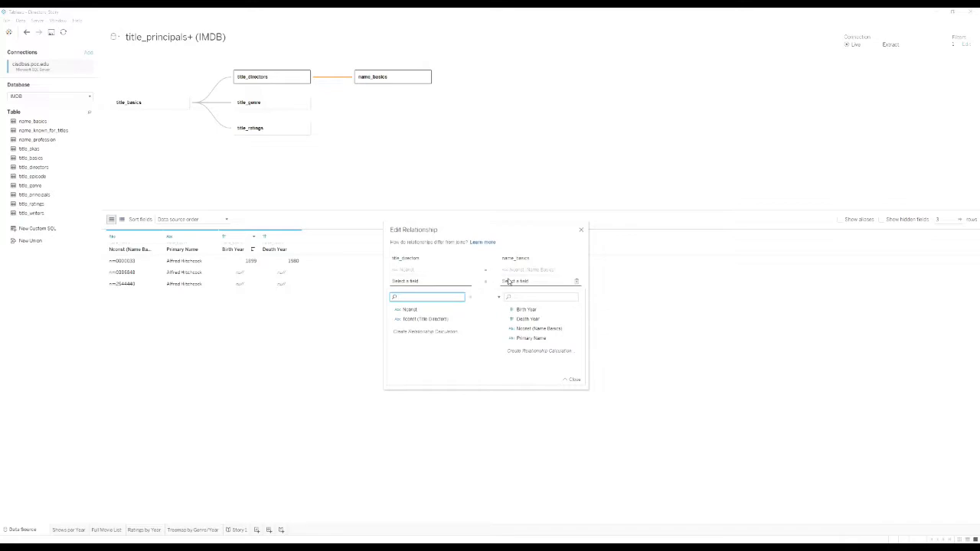
click(572, 379)
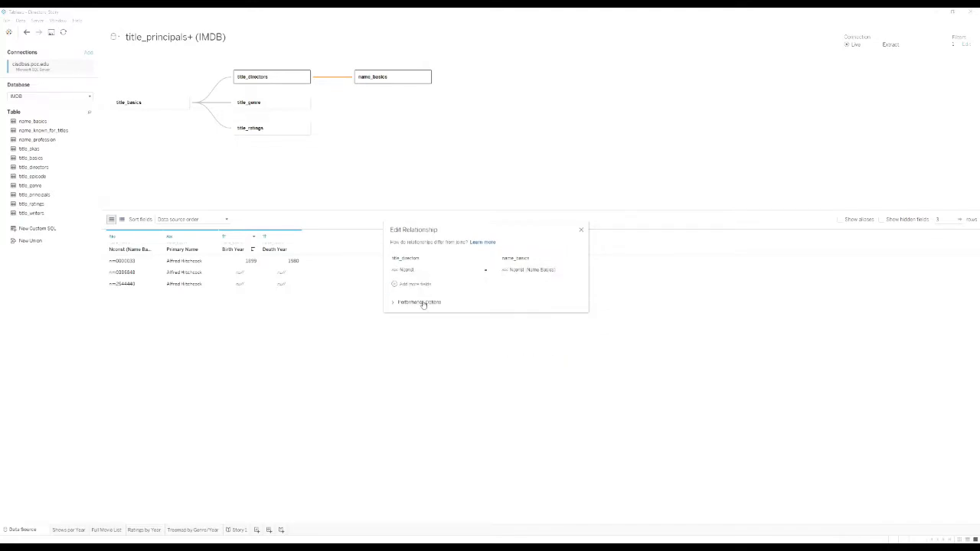
click(395, 303)
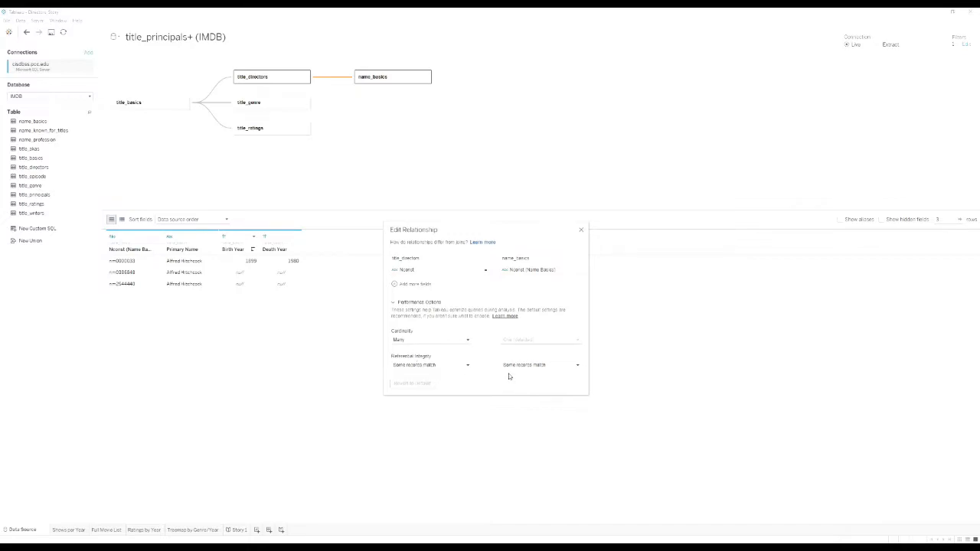
mouse_move(438, 363)
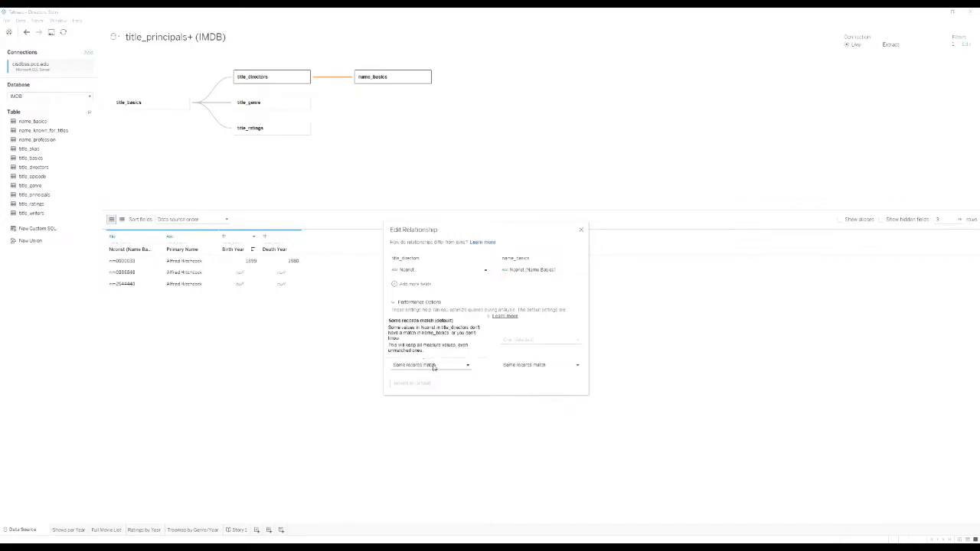
click(580, 231)
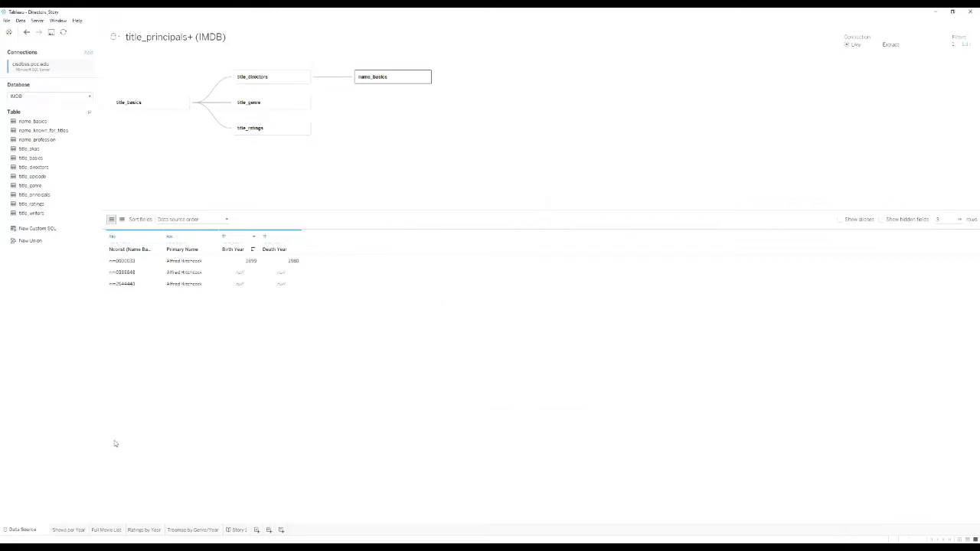
Show the Shows per Year bar chart and read the title counts in its bar tooltips.
mouse_move(62, 534)
click(62, 531)
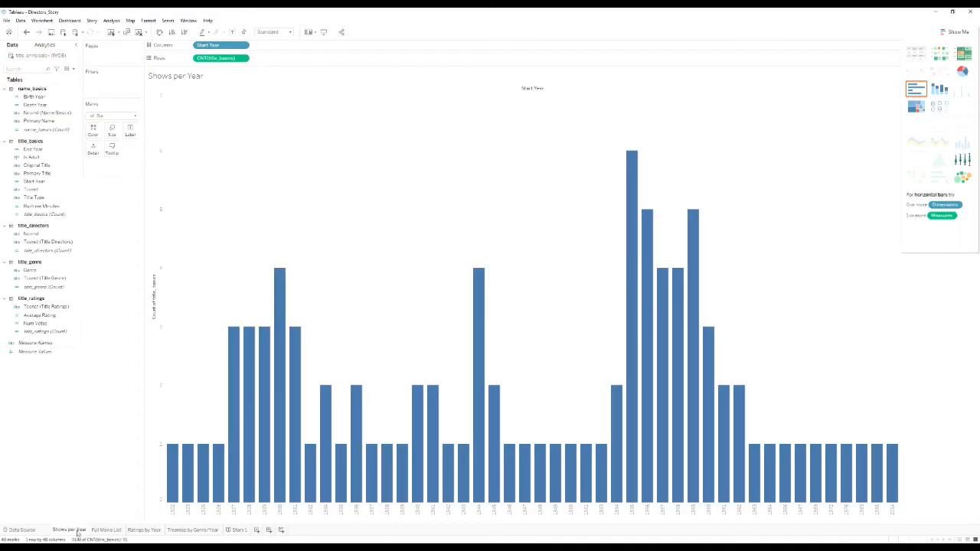
mouse_move(146, 529)
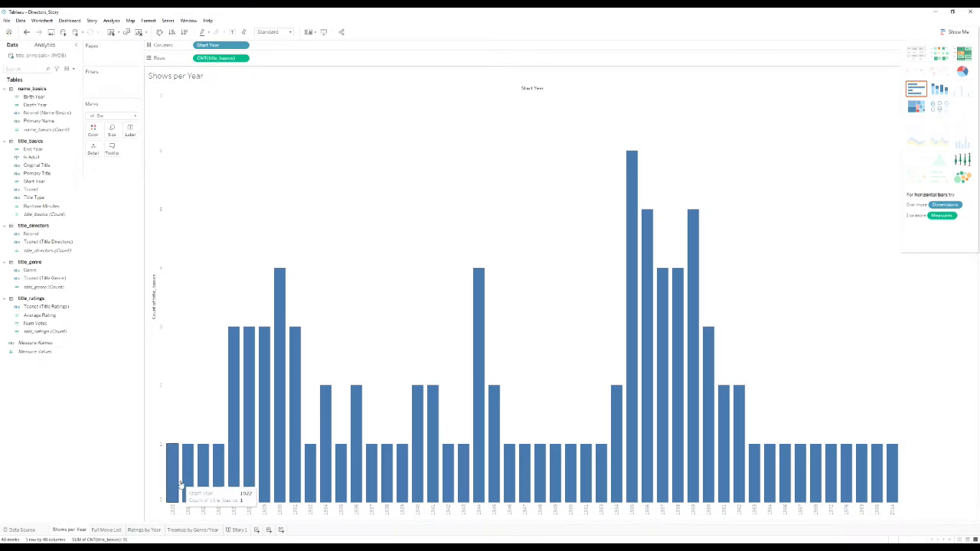
mouse_move(200, 481)
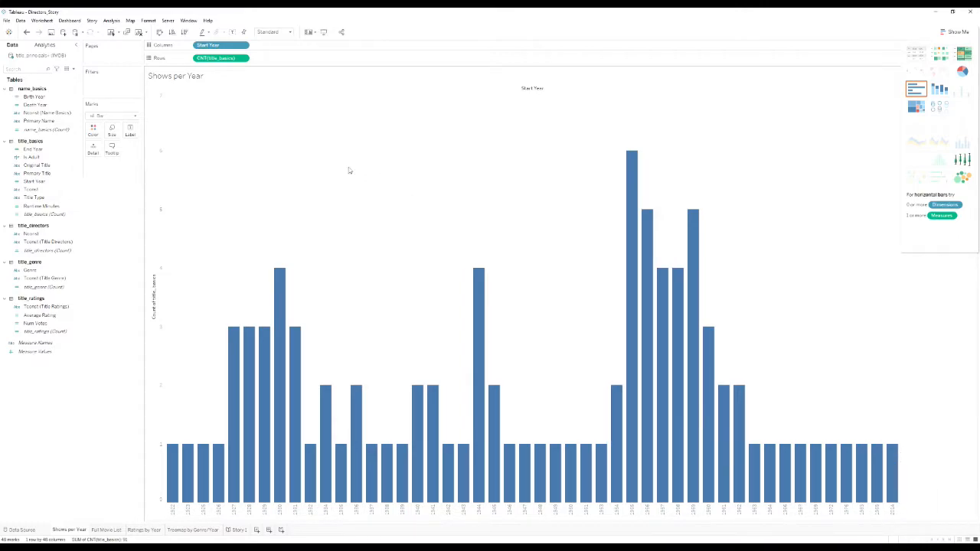
Browse the Full Movie List table of titles with start year, average rating and genres.
click(106, 531)
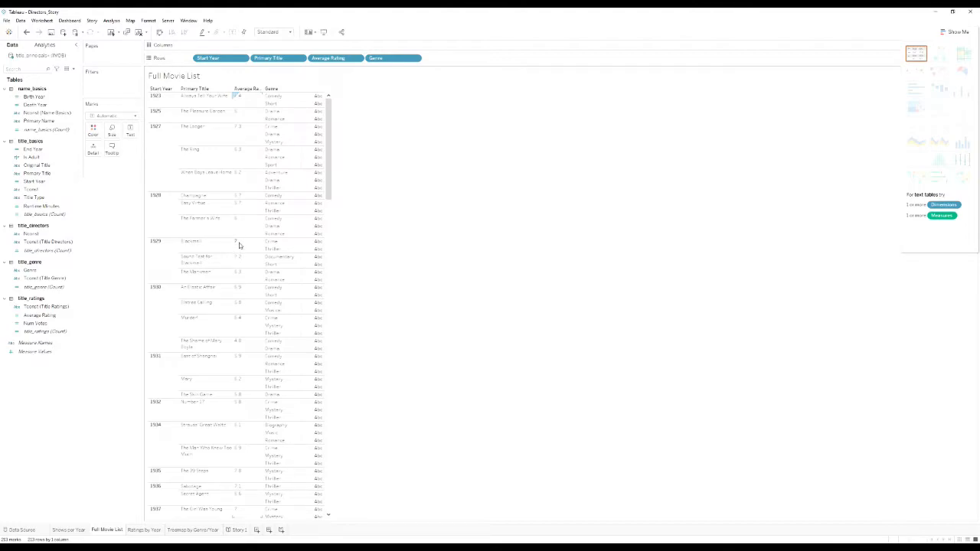
mouse_move(321, 167)
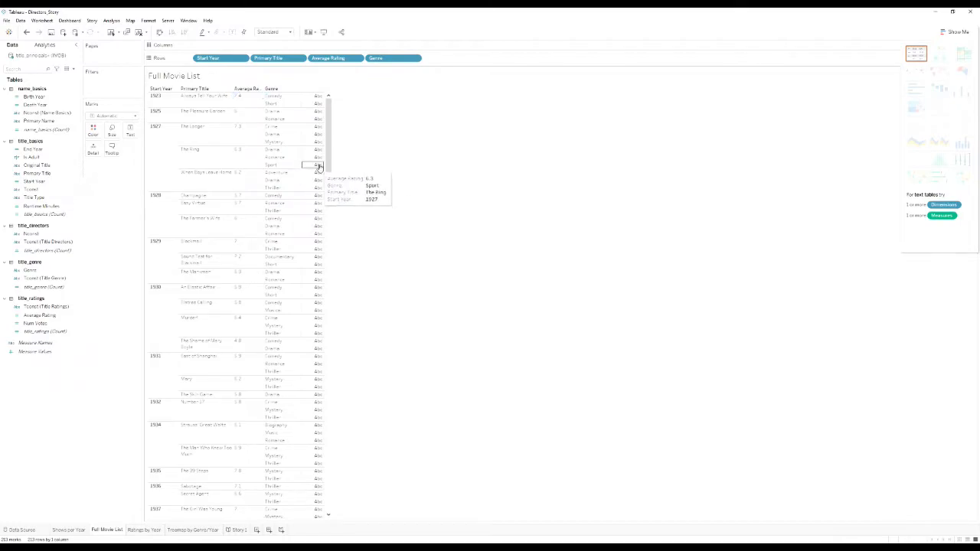
mouse_move(328, 167)
mouse_down()
mouse_move(328, 373)
mouse_move(337, 271)
mouse_move(329, 149)
mouse_up()
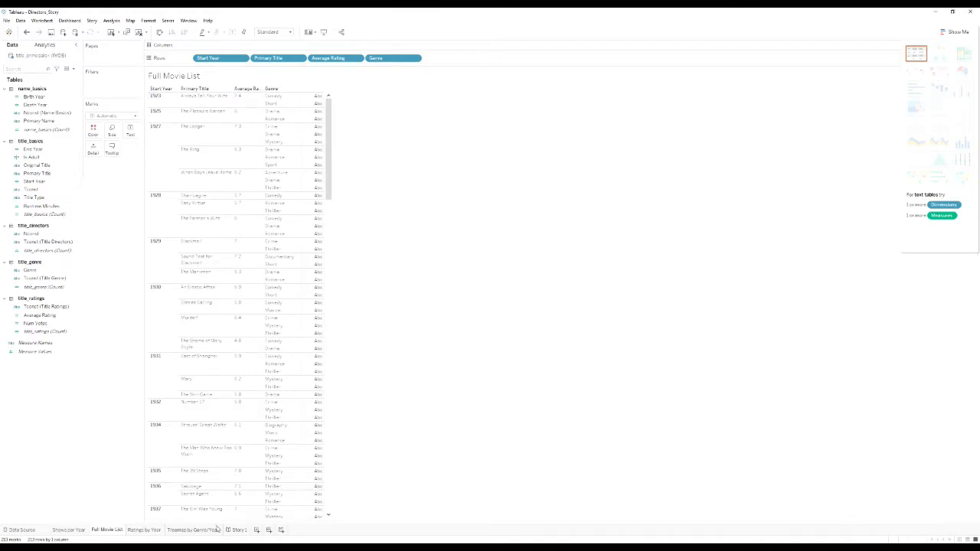
mouse_move(217, 528)
Show the Ratings by Year dual chart: yearly title-count line over average-rating bars.
click(142, 530)
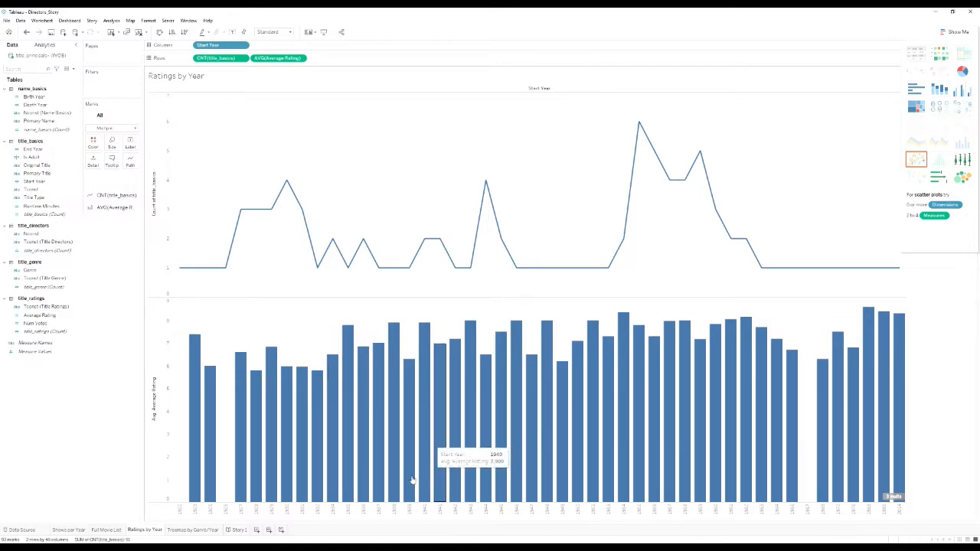
Check the Treemap and Shows per Year sheets, then scroll the Full Movie List to 1955.
click(193, 529)
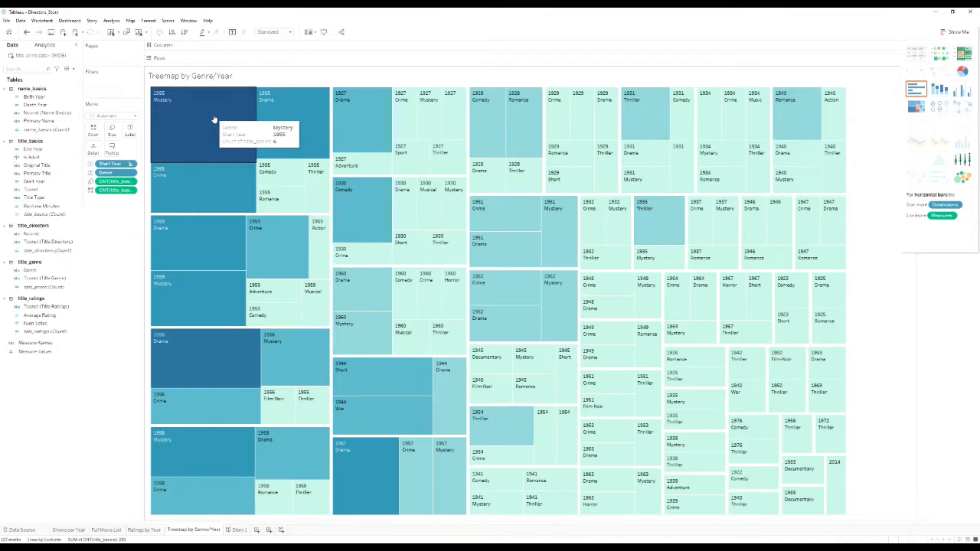
click(83, 531)
mouse_move(634, 169)
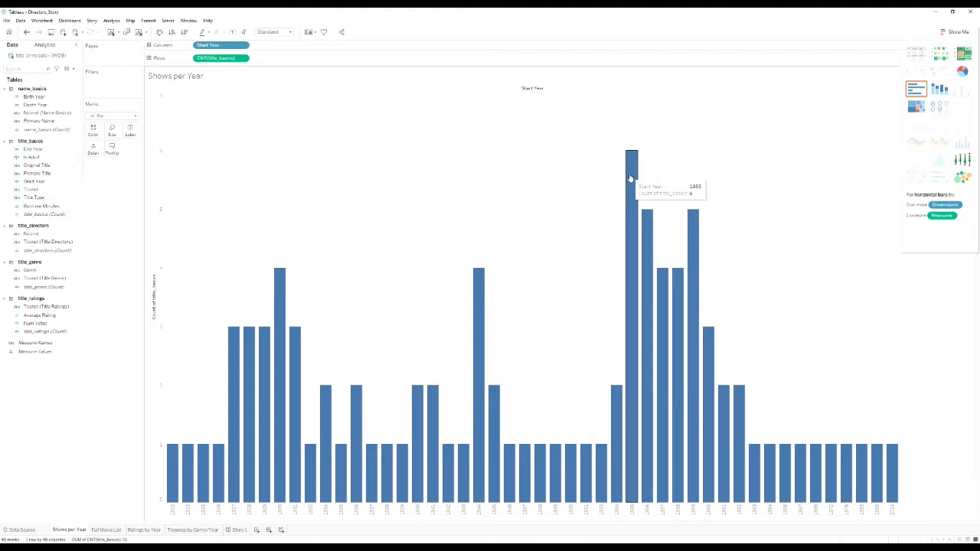
click(107, 530)
scroll(260, 288, down, 15)
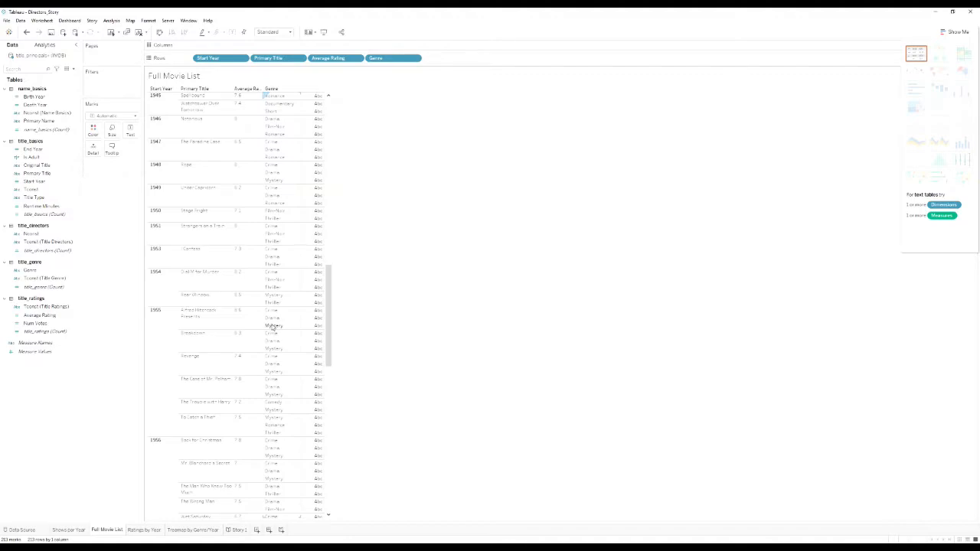
Select two 1955 Mystery entries in the movie list, then view the Treemap by Genre/Year.
scroll(273, 326, down, 1)
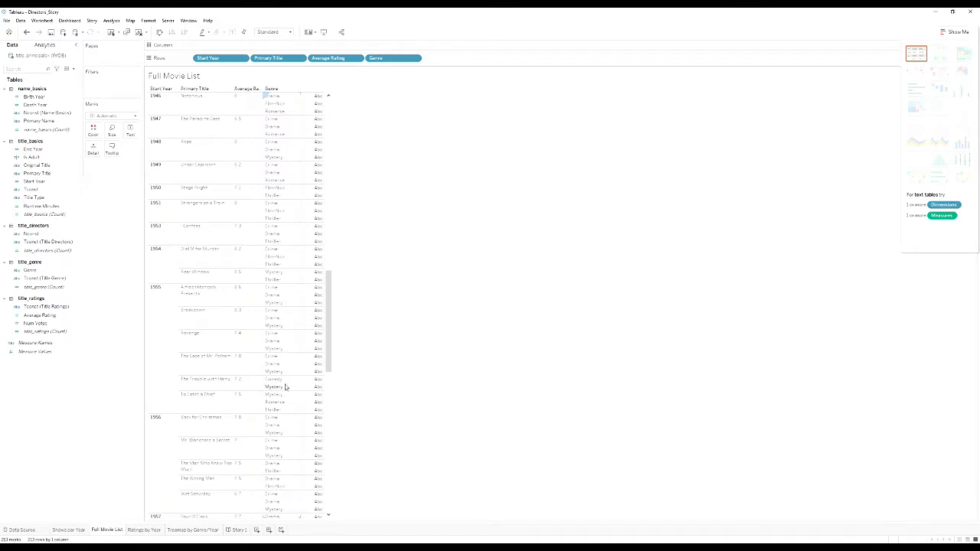
click(282, 303)
click(278, 326)
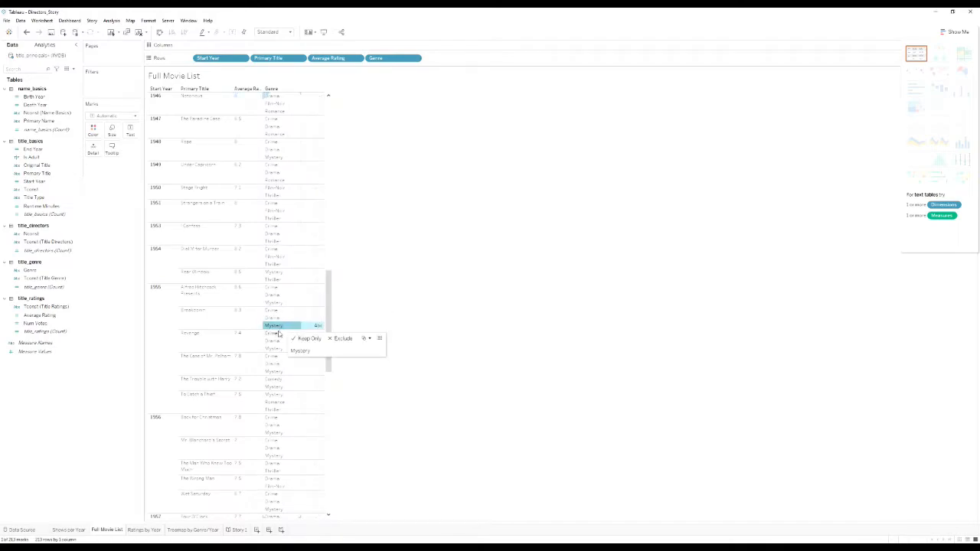
click(190, 530)
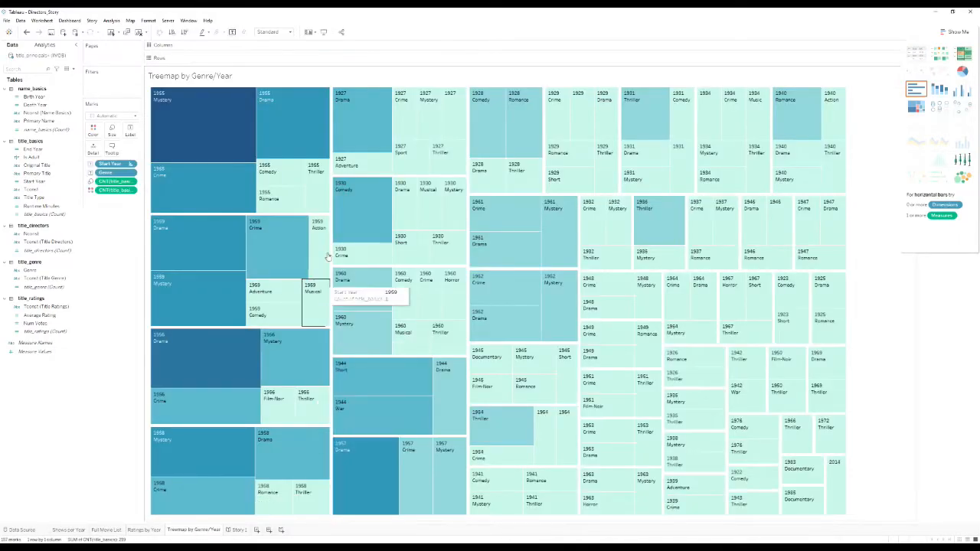
click(203, 111)
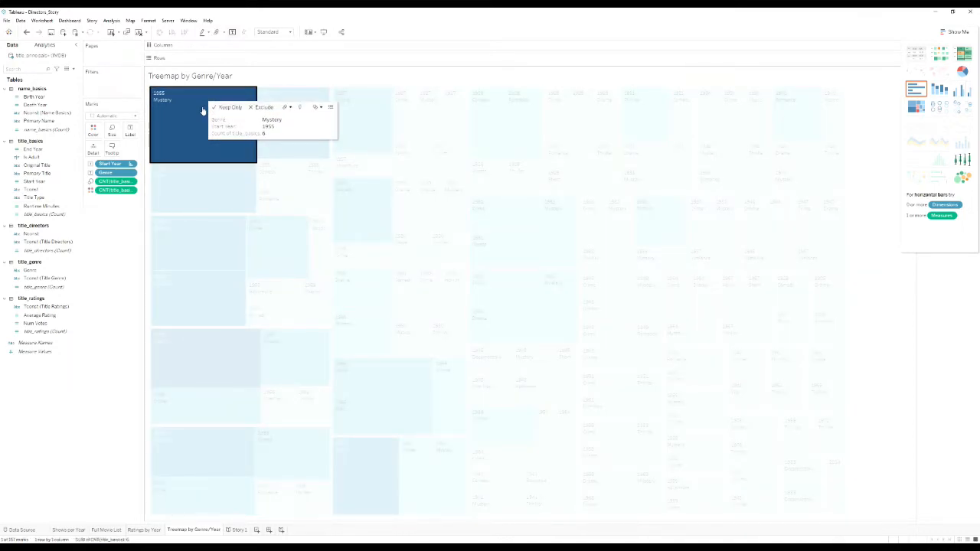
click(207, 190)
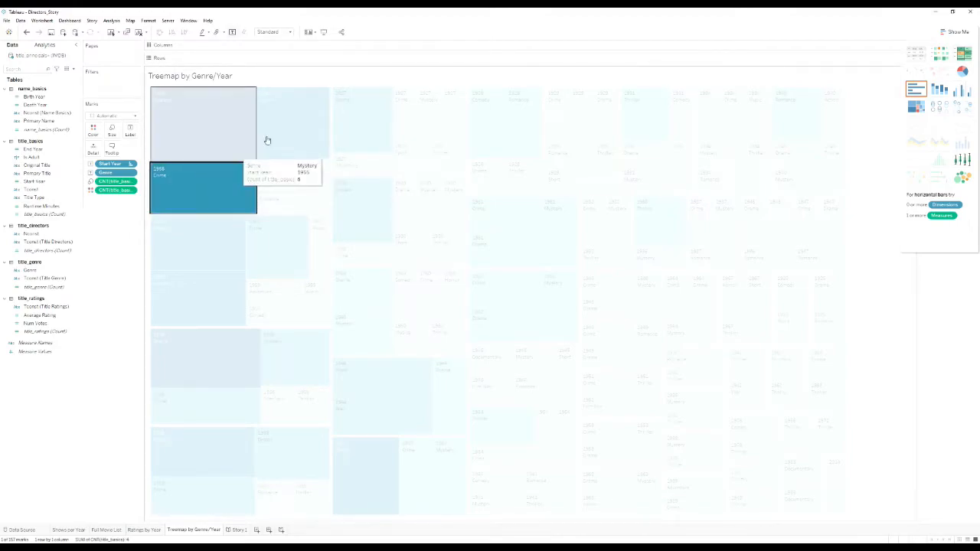
click(297, 123)
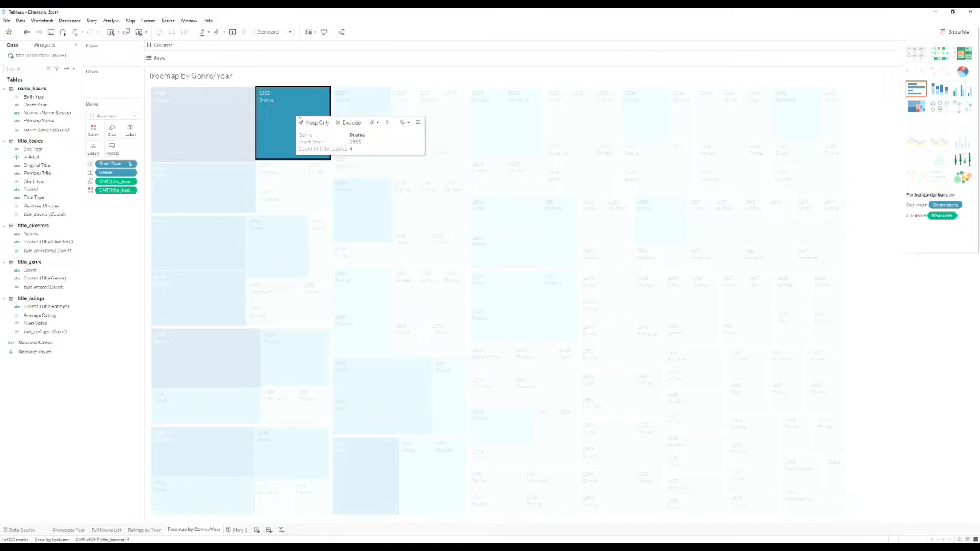
click(294, 175)
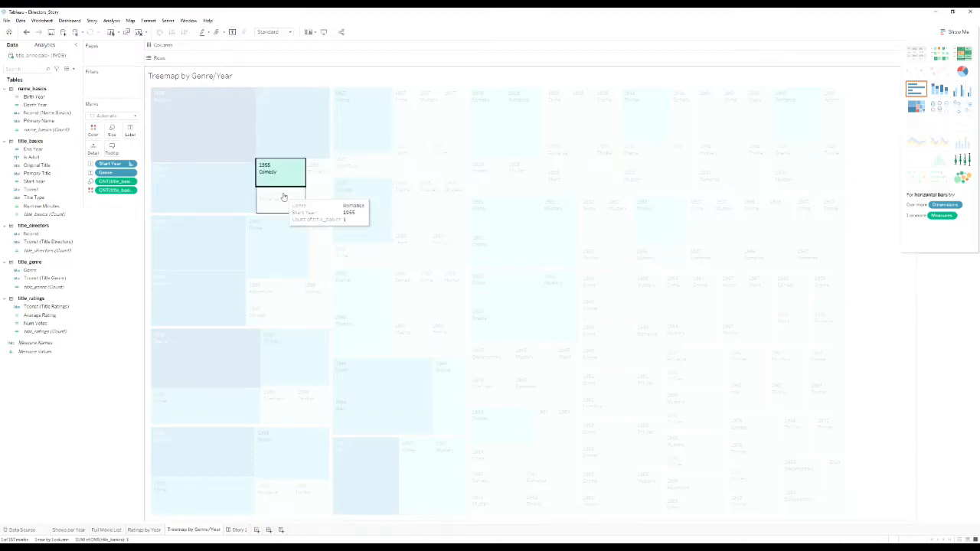
click(298, 81)
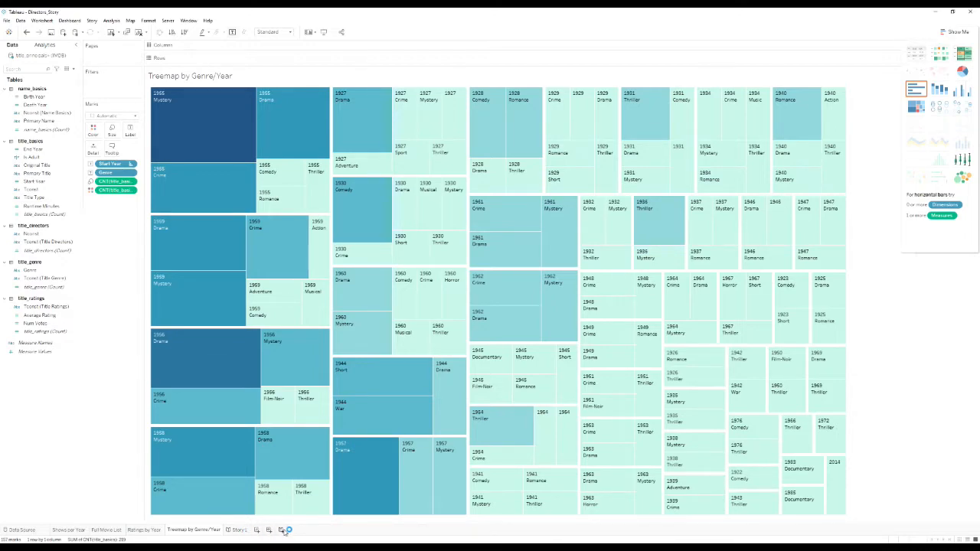
Rename the Story 1 sheet to 'Hitchcock Story'.
click(240, 531)
right_click(239, 530)
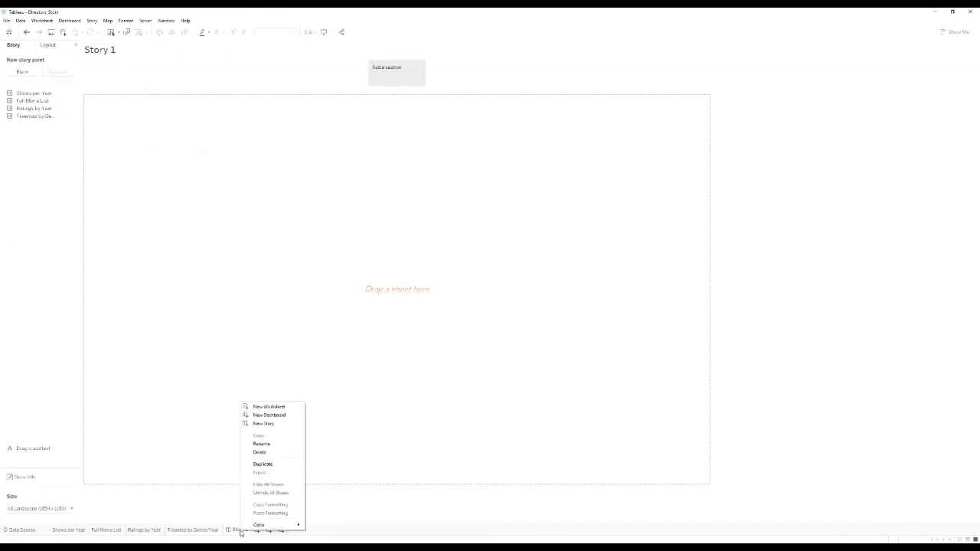
click(261, 444)
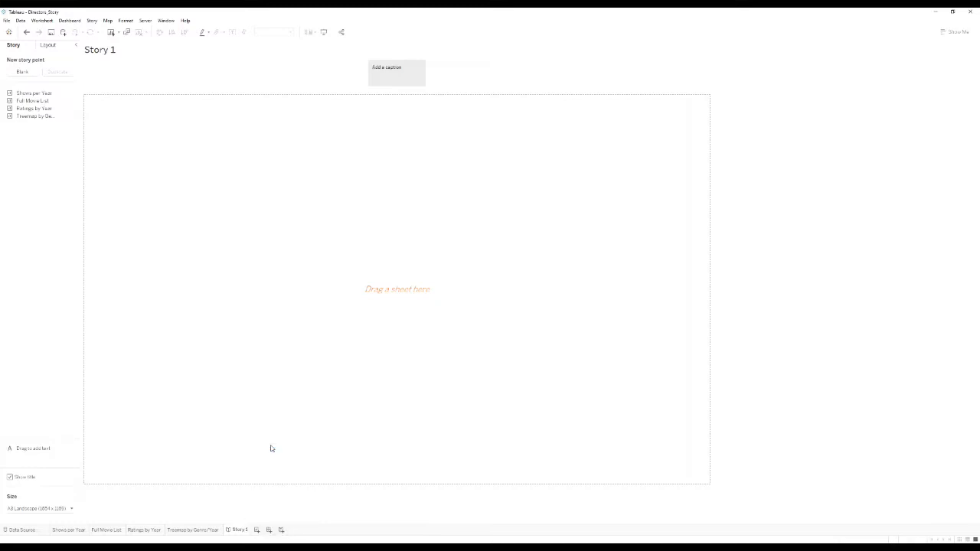
text(Hitchcock Story)
key(Return)
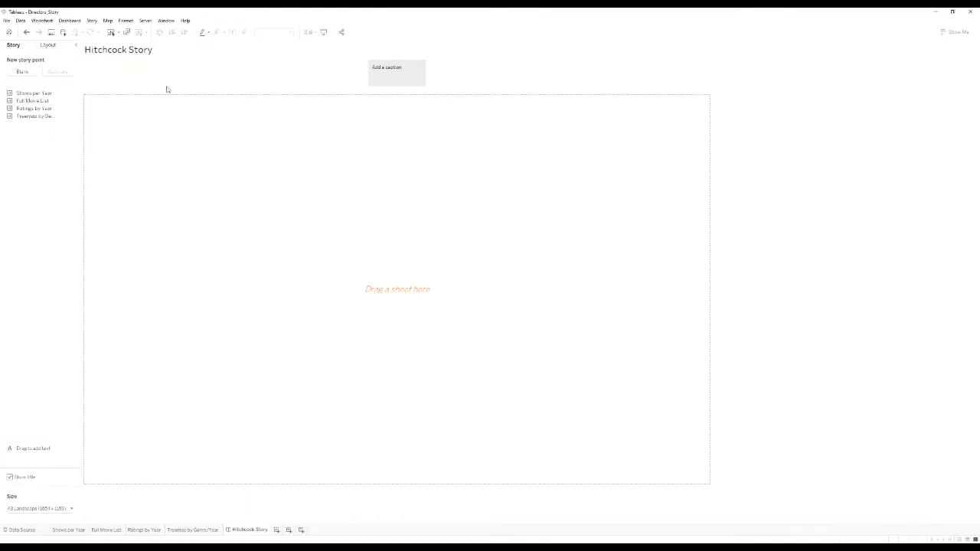
mouse_move(33, 114)
mouse_move(31, 94)
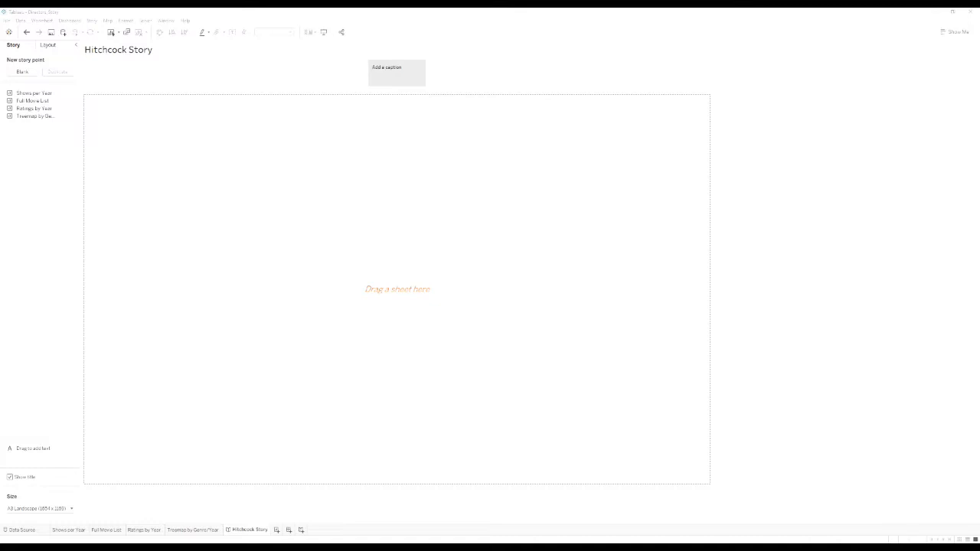
Caption the first story point 'Intro: Year Breakdown' and place the Shows per Year chart on it.
click(402, 79)
click(382, 72)
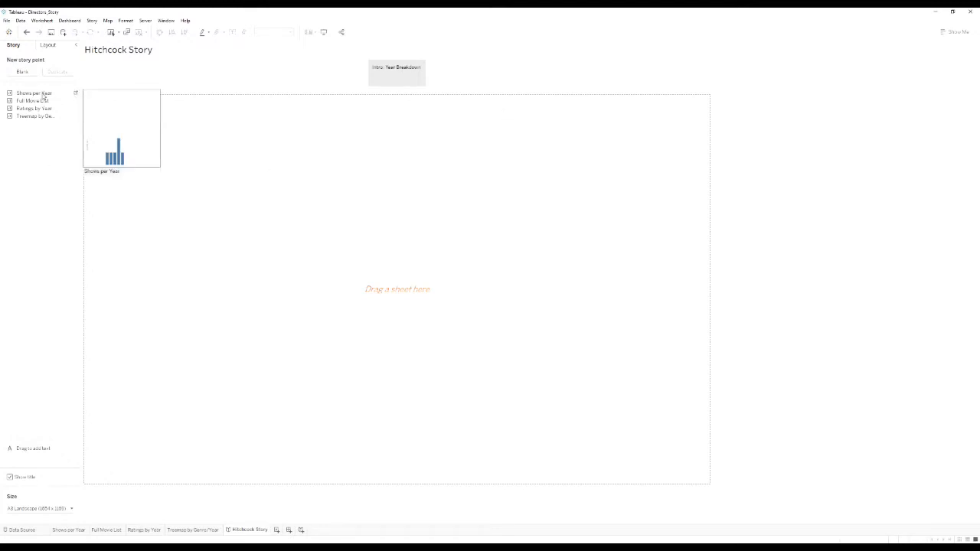
drag(43, 96, 337, 243)
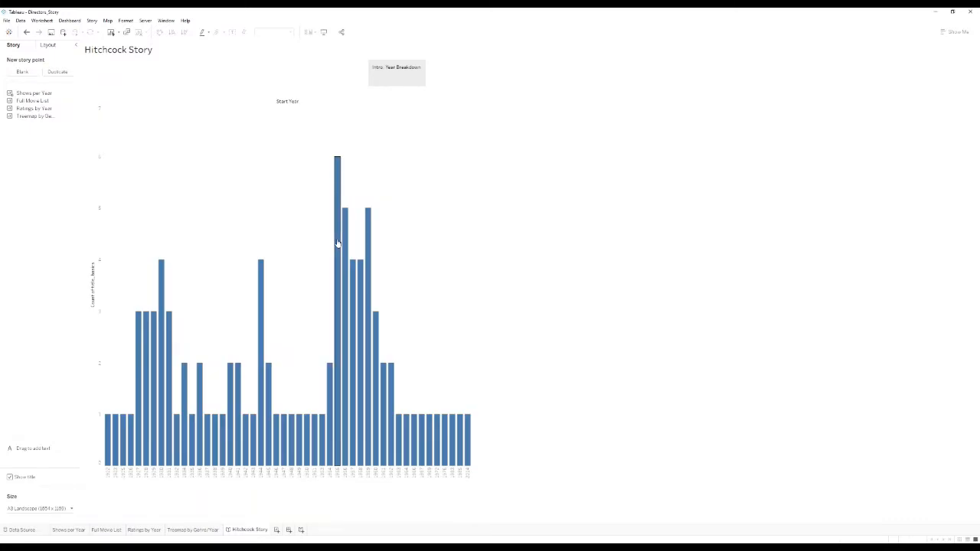
Highlight three individual year bars in the chart, then clear the highlight.
mouse_move(371, 259)
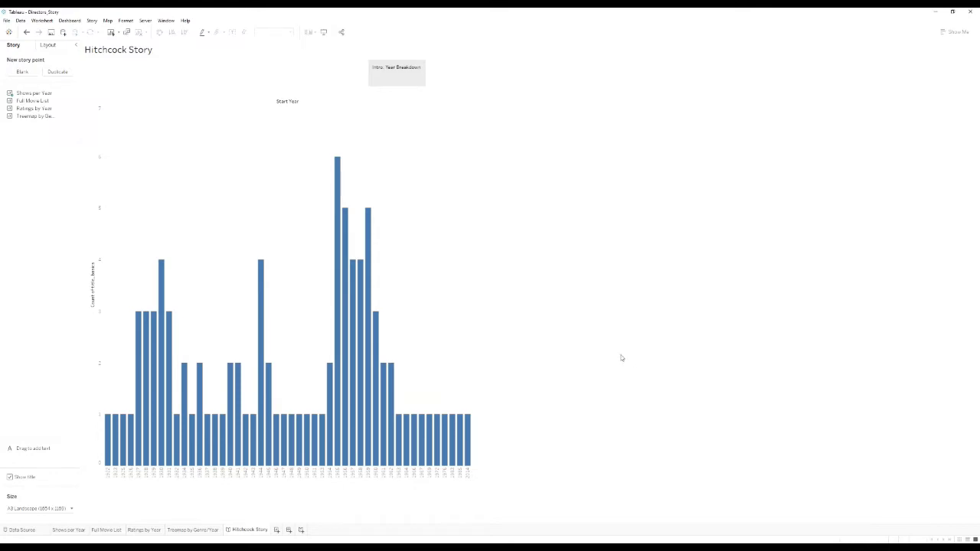
mouse_move(379, 390)
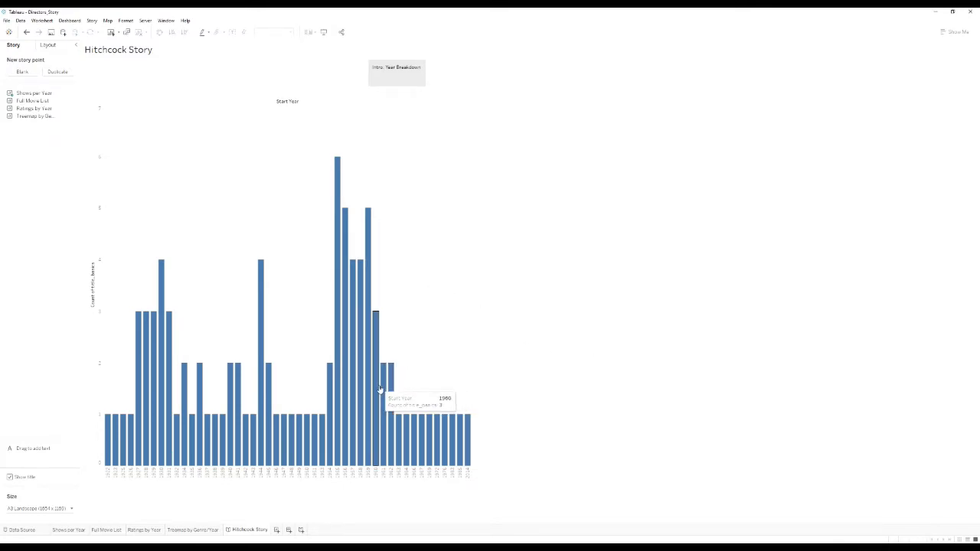
click(359, 394)
click(268, 432)
click(245, 440)
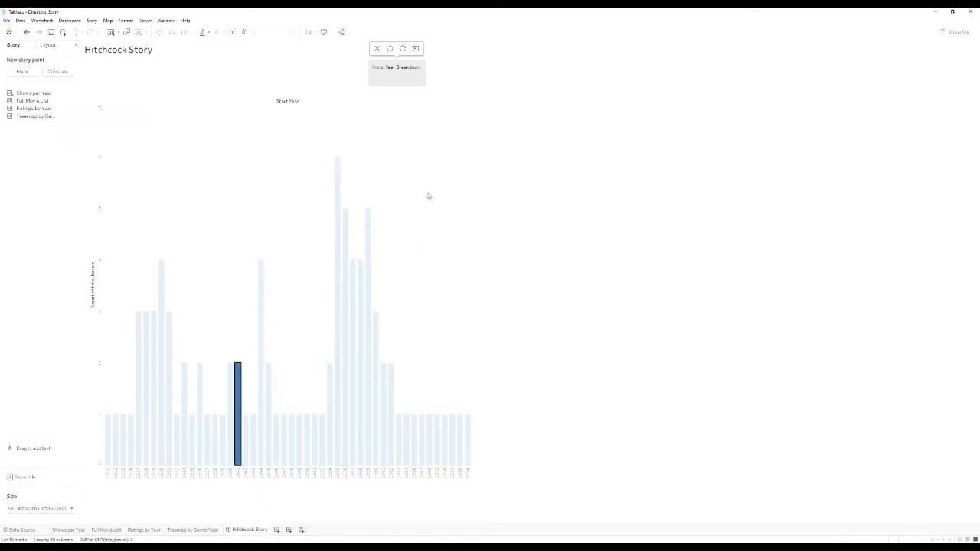
click(389, 227)
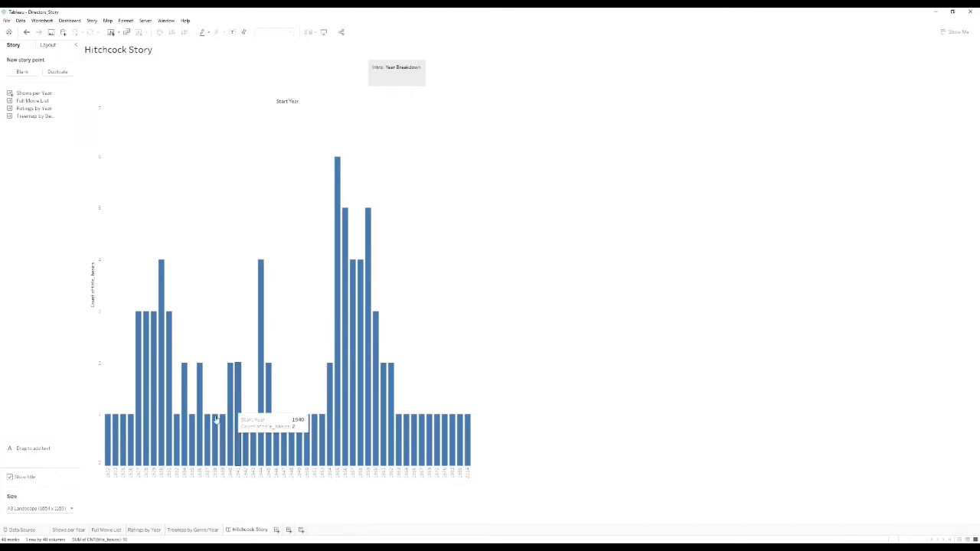
Revert the Shows per Year sheet from packed bubbles back to bars so the story's first point shows them.
click(67, 530)
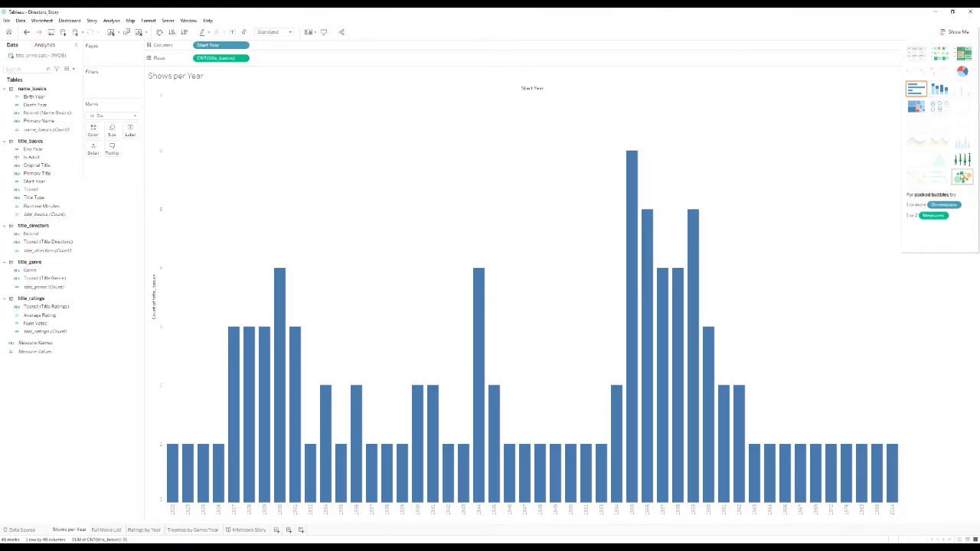
click(962, 177)
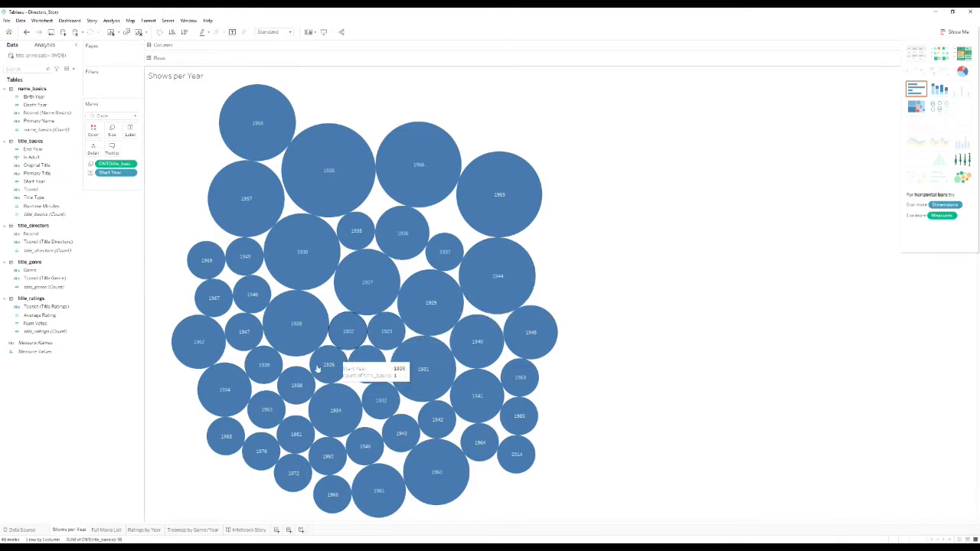
click(249, 530)
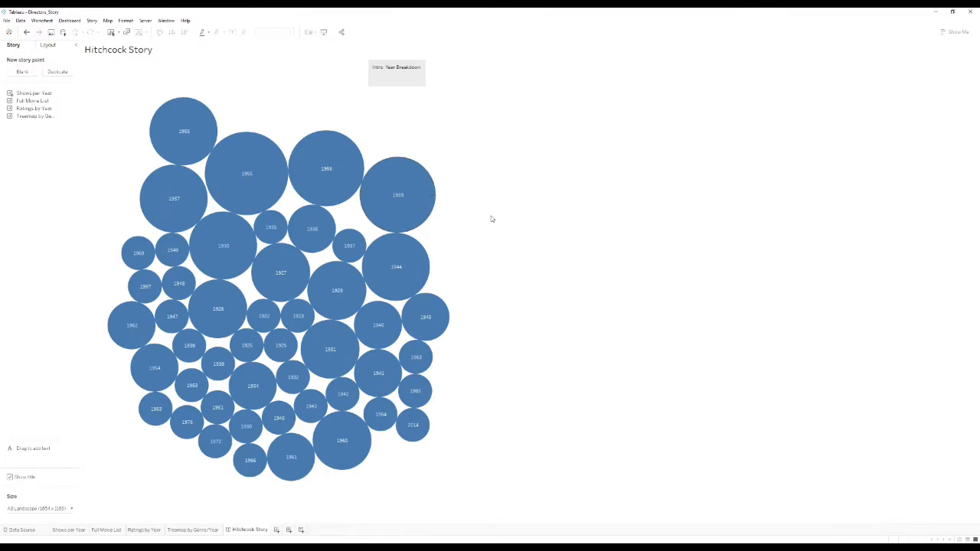
key(ctrl+z)
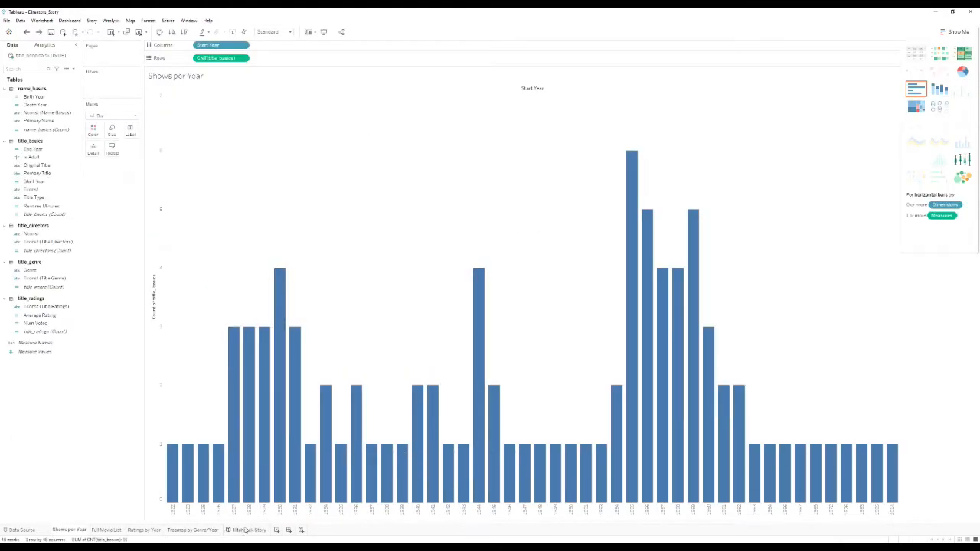
click(246, 530)
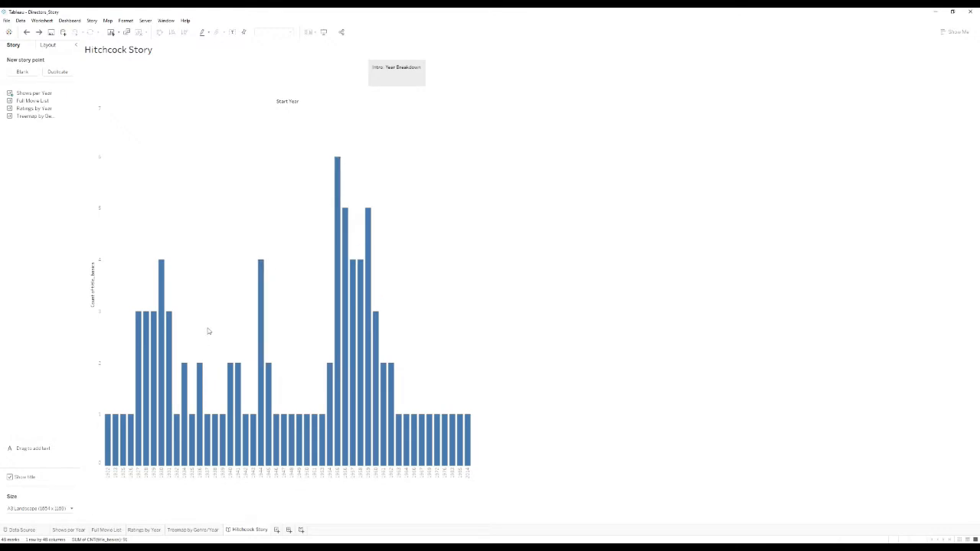
Add a description box above the bar chart saying Hitchcock made films for over 50 years.
mouse_move(390, 76)
drag(33, 448, 177, 115)
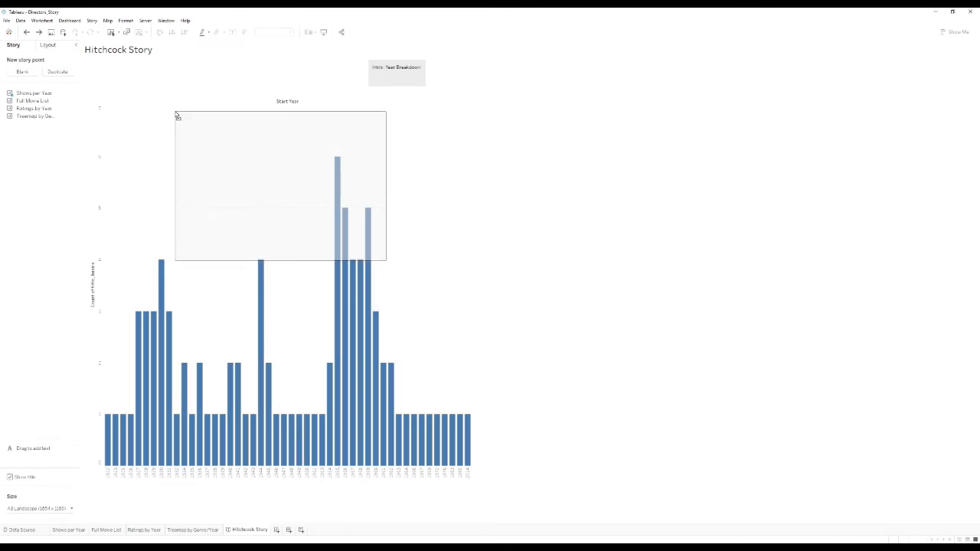
drag(177, 114, 177, 115)
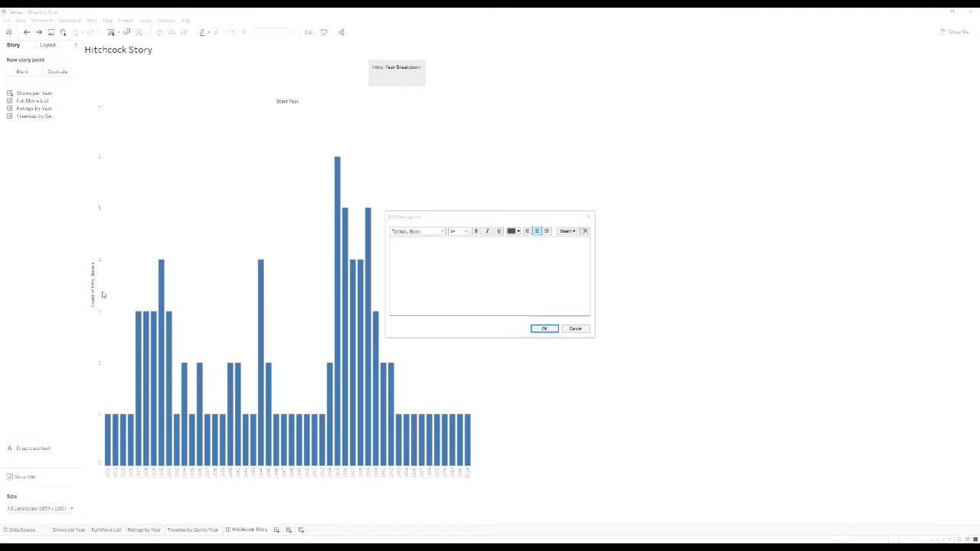
click(469, 283)
text(Alfred Hitchcock was a prolific director.  For over 50 years he made films - often two or more per year.)
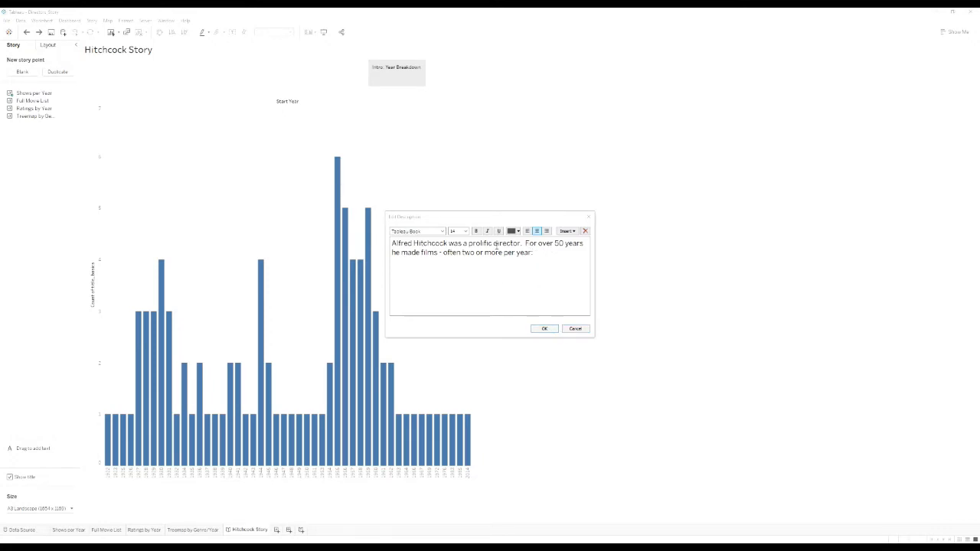
click(566, 231)
click(570, 223)
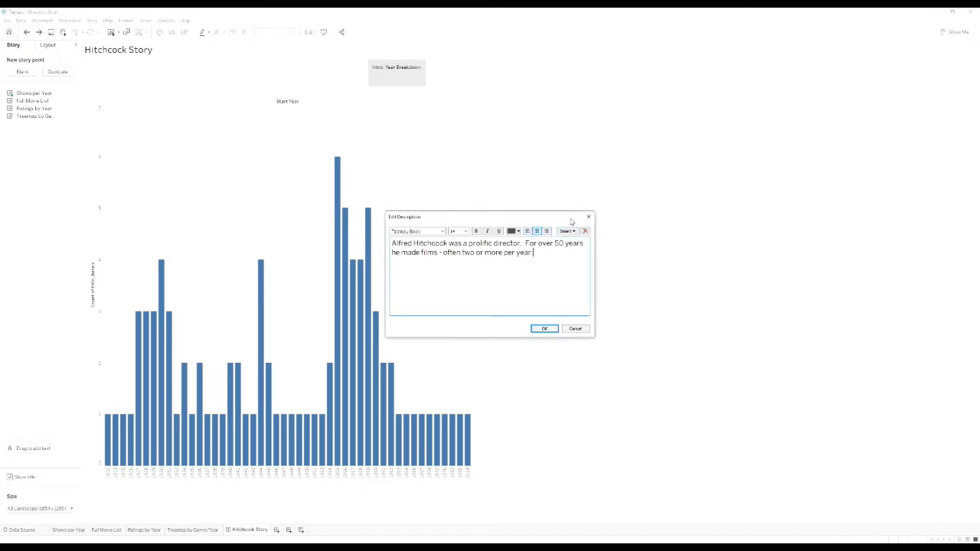
click(545, 328)
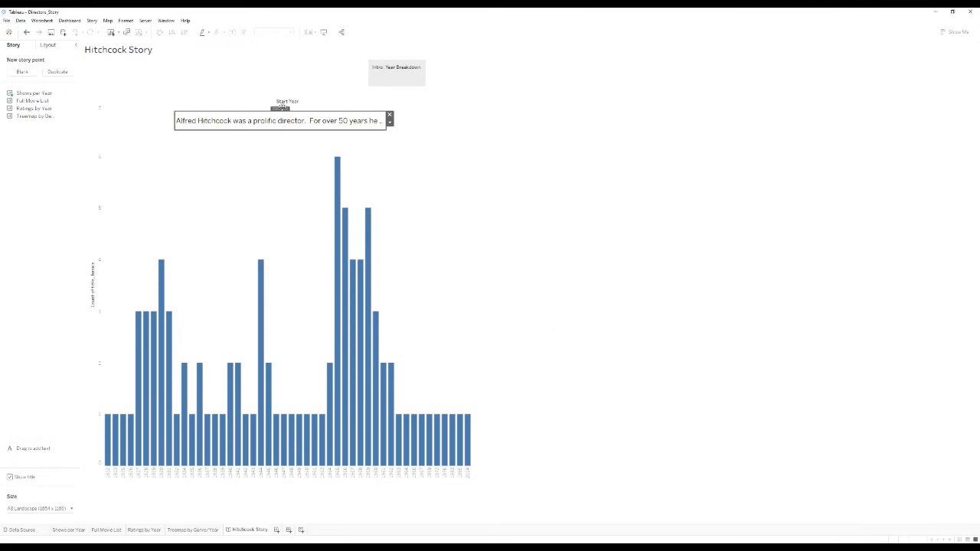
Reposition and widen the description box to a single line, then duplicate the intro story point.
drag(281, 109, 217, 114)
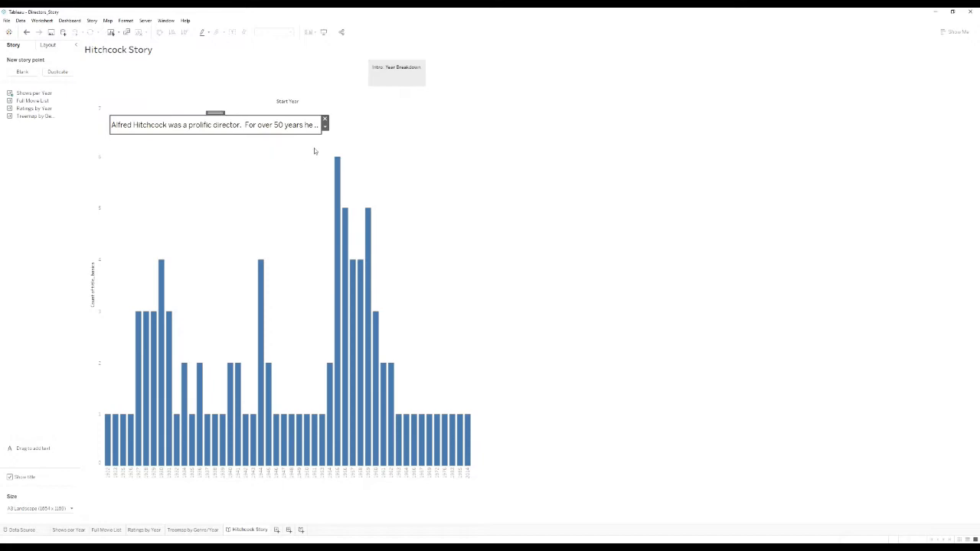
drag(321, 133, 460, 140)
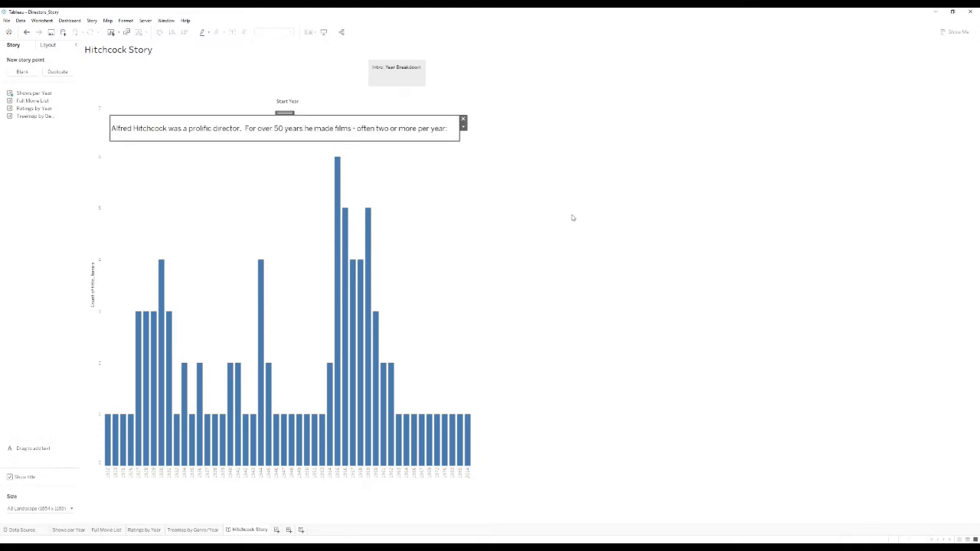
click(490, 192)
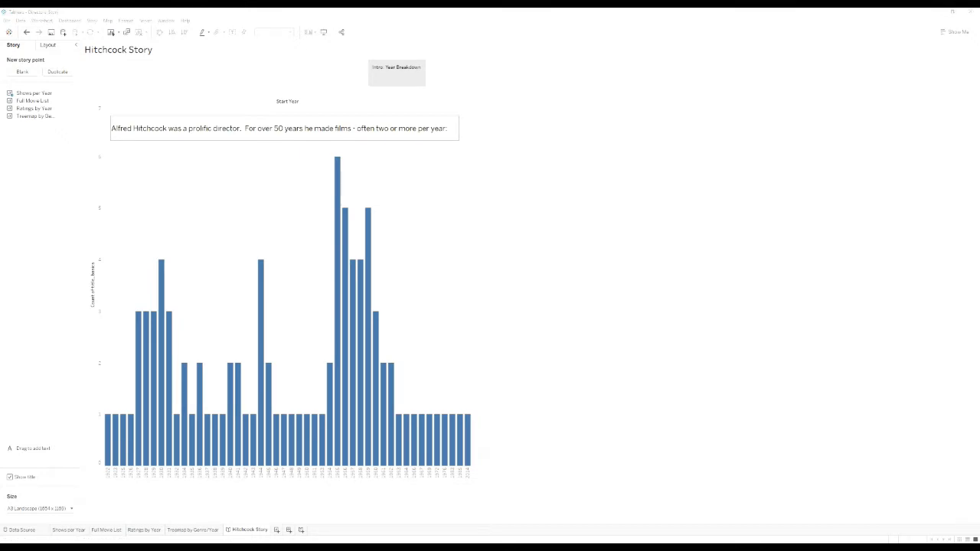
click(56, 73)
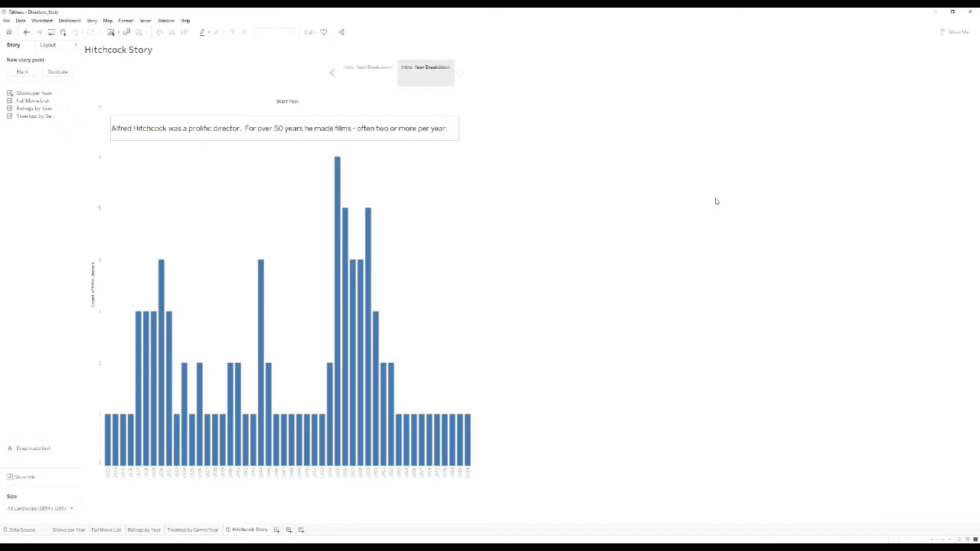
Undo the duplicated point and add a blank second story point after Intro: Year Breakdown.
key(ctrl+z)
click(22, 72)
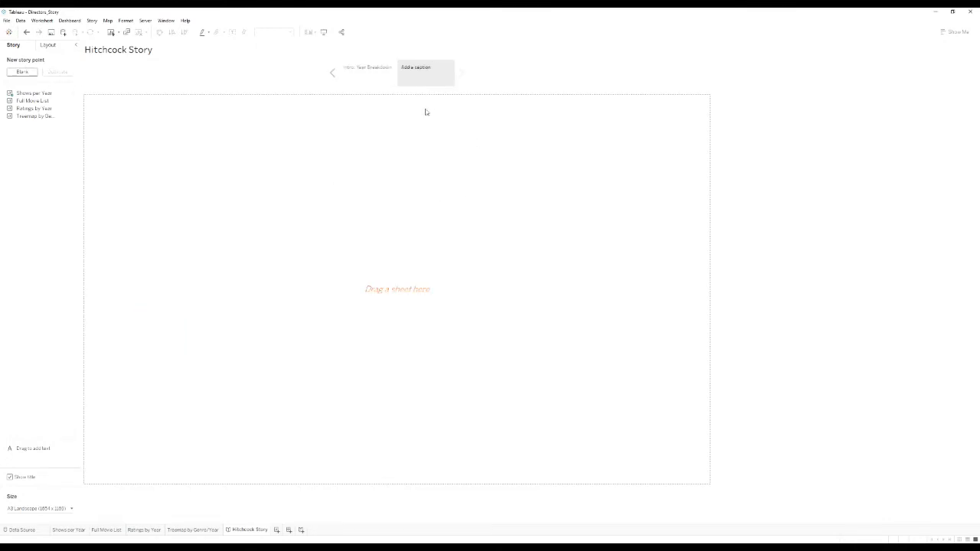
mouse_move(417, 77)
click(362, 75)
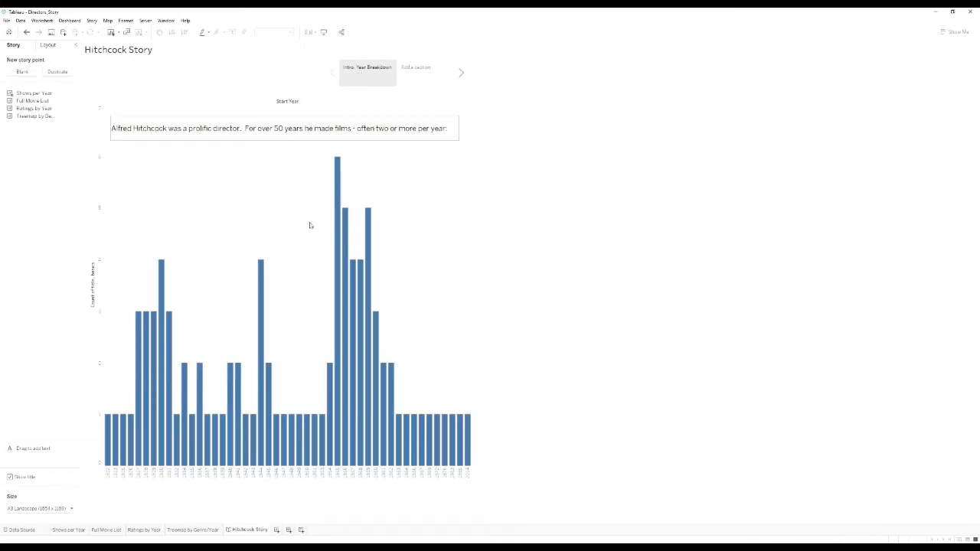
click(418, 76)
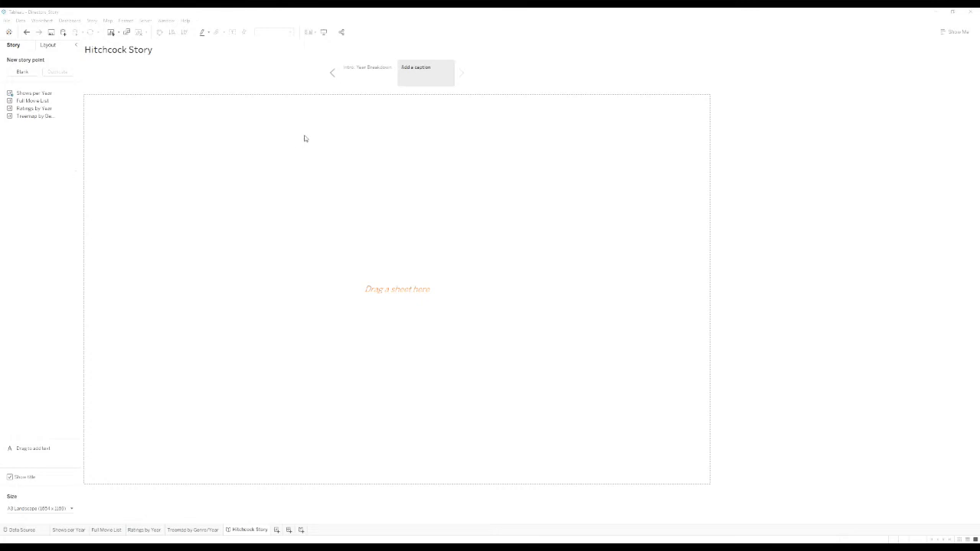
Caption the new story point 'Full Movie List'.
double_click(431, 77)
text(Full Movie List)
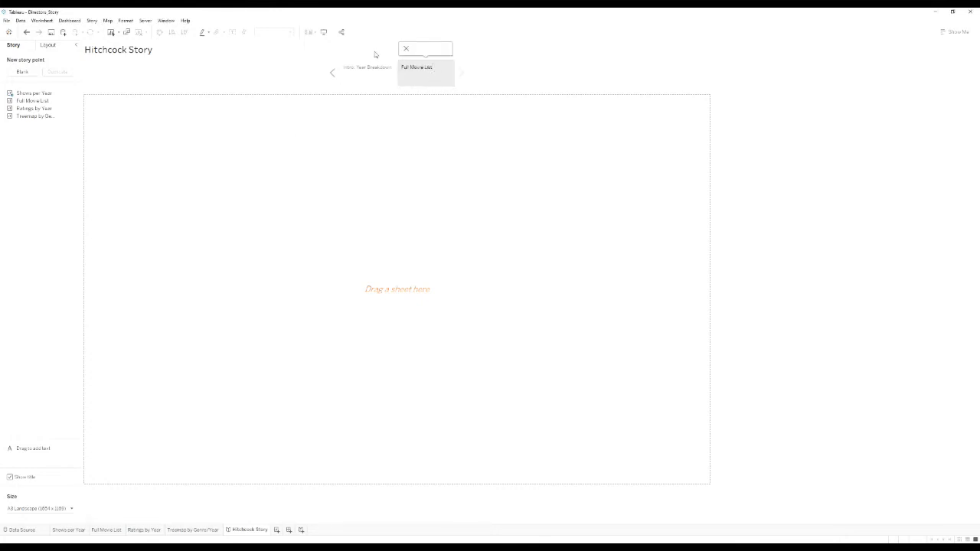
click(493, 122)
Place the Full Movie List sheet's table of years, titles, ratings and genres on the point.
mouse_move(48, 105)
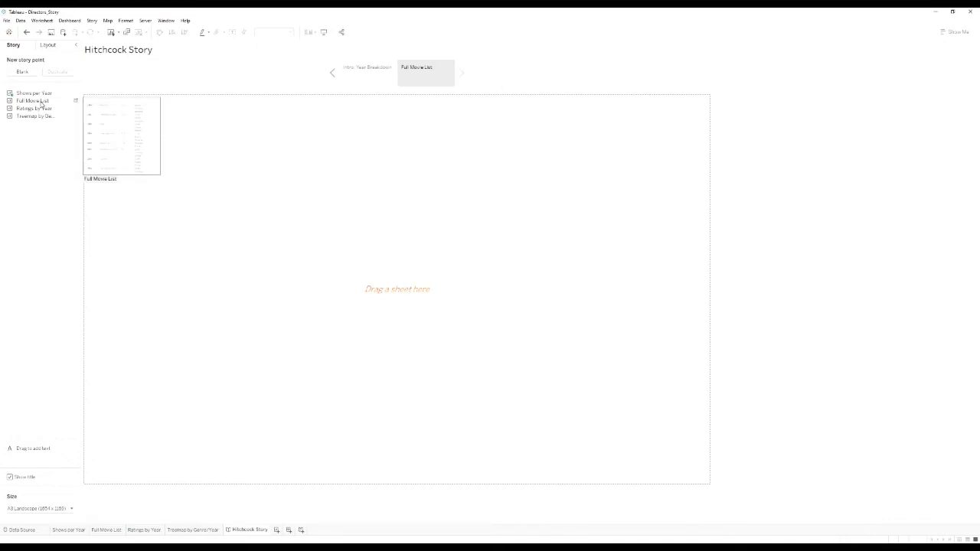
drag(45, 103, 438, 282)
scroll(271, 281, up, 10)
scroll(271, 270, up, 5)
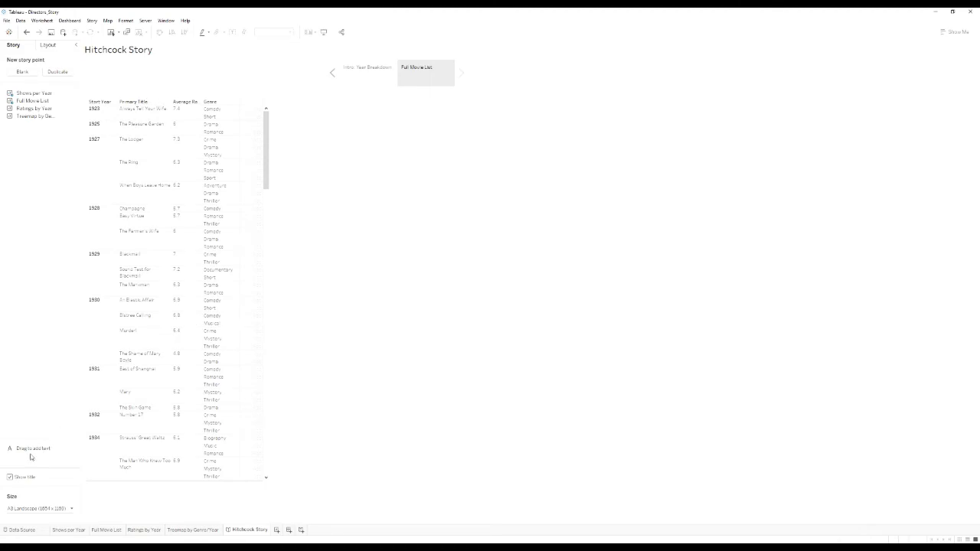
Add a text box beside the movie table noting his films spanned genres like Comedy, Romance and Sport.
drag(29, 451, 319, 190)
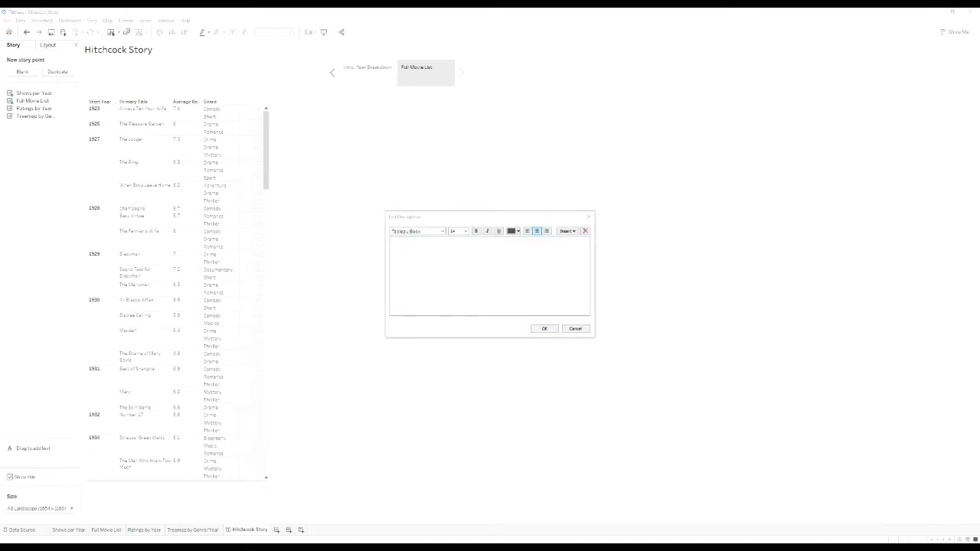
click(490, 243)
text(His movies spanned various genres - typically several different genres per film.  In the early years of the 1920's, these included Comedy, Romance, and even Sport.)
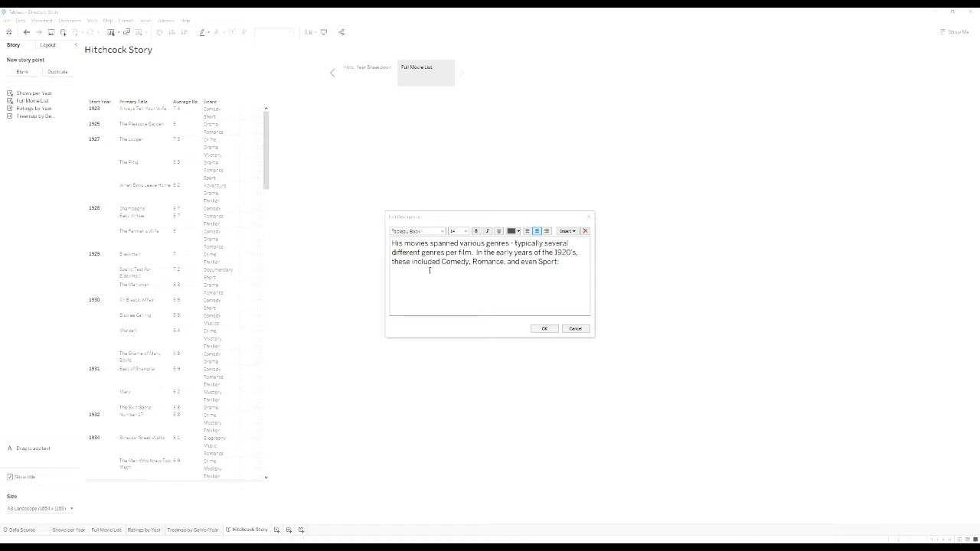
click(517, 268)
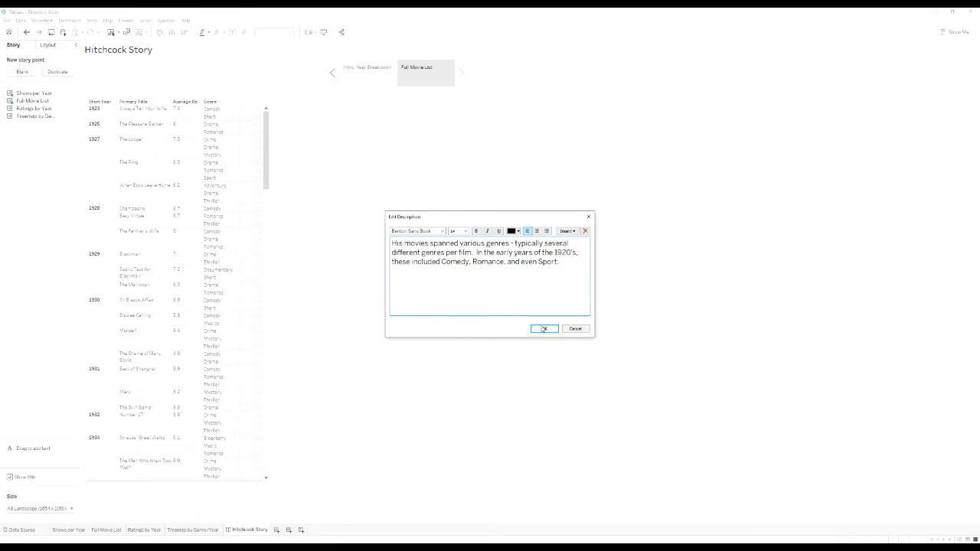
click(541, 328)
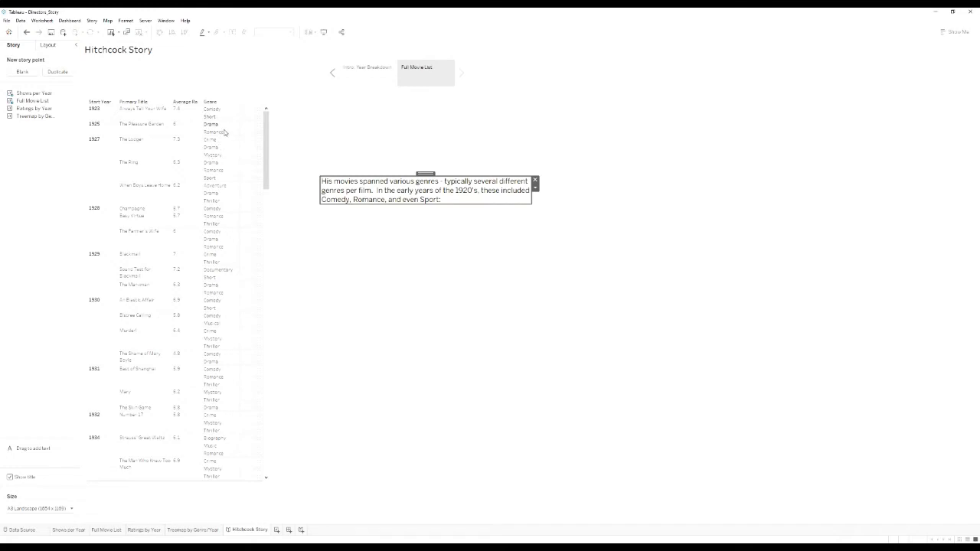
click(281, 156)
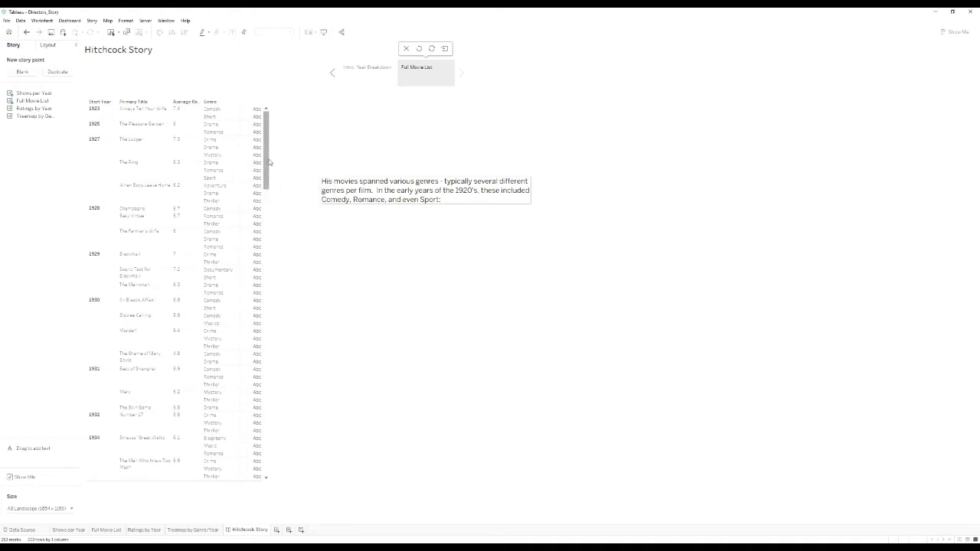
Reposition the genre text box and drag its corner to enlarge it.
drag(267, 169, 278, 127)
click(459, 197)
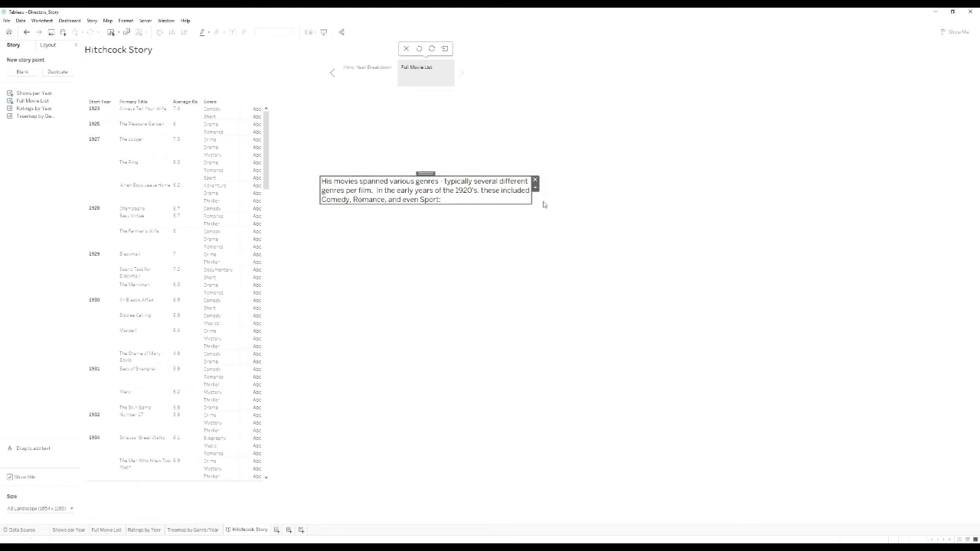
drag(530, 205, 535, 228)
click(407, 300)
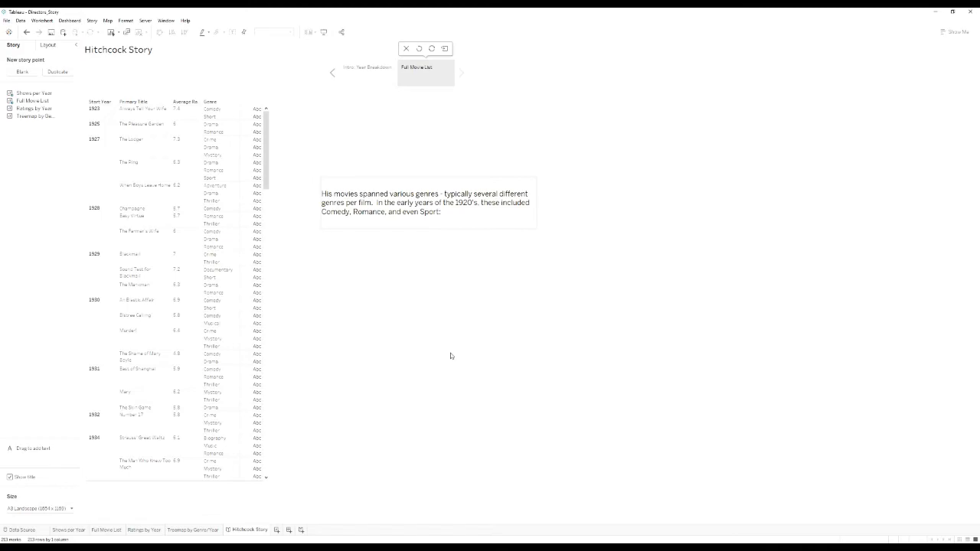
Set the story size to Letter Landscape (1100 x 850).
click(71, 509)
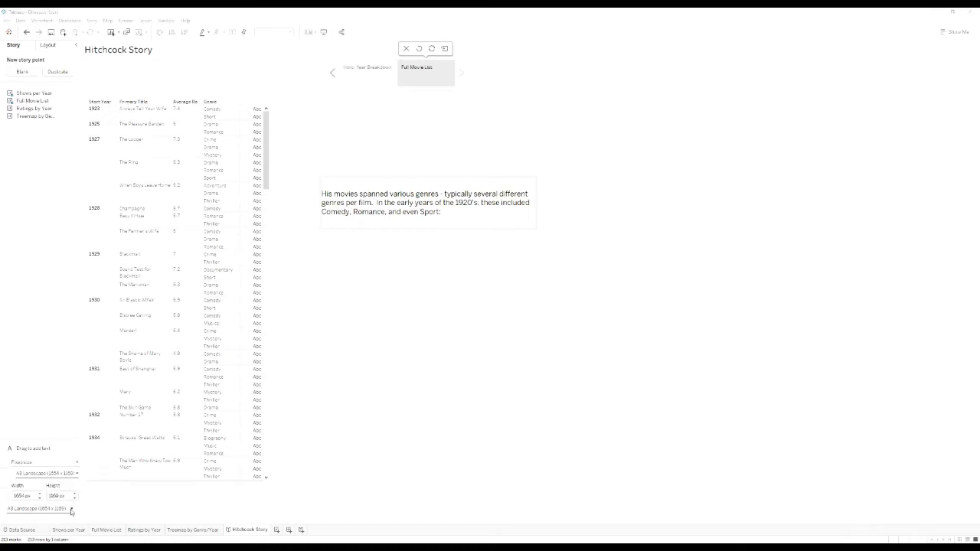
click(76, 474)
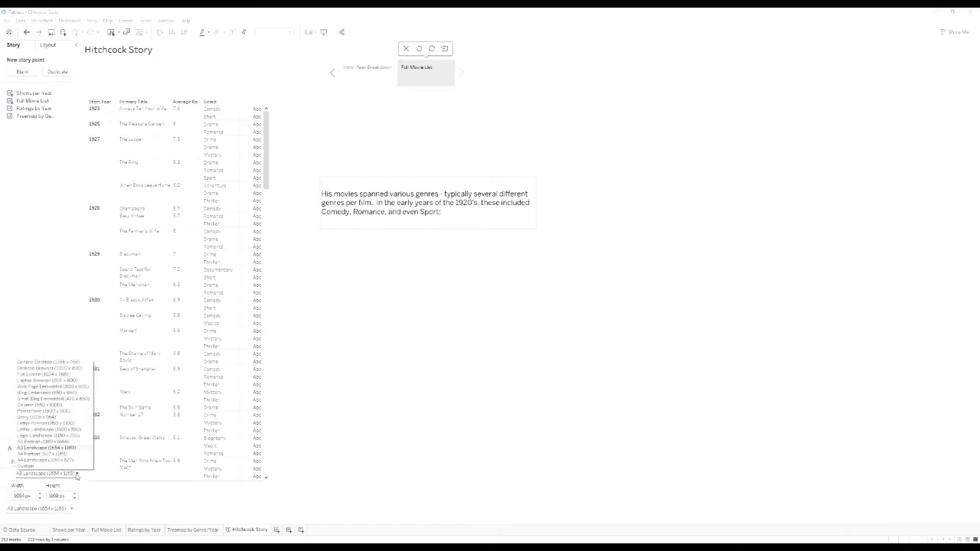
click(70, 430)
Shift the genres caption right and widen the intro caption to fit on one line.
click(317, 157)
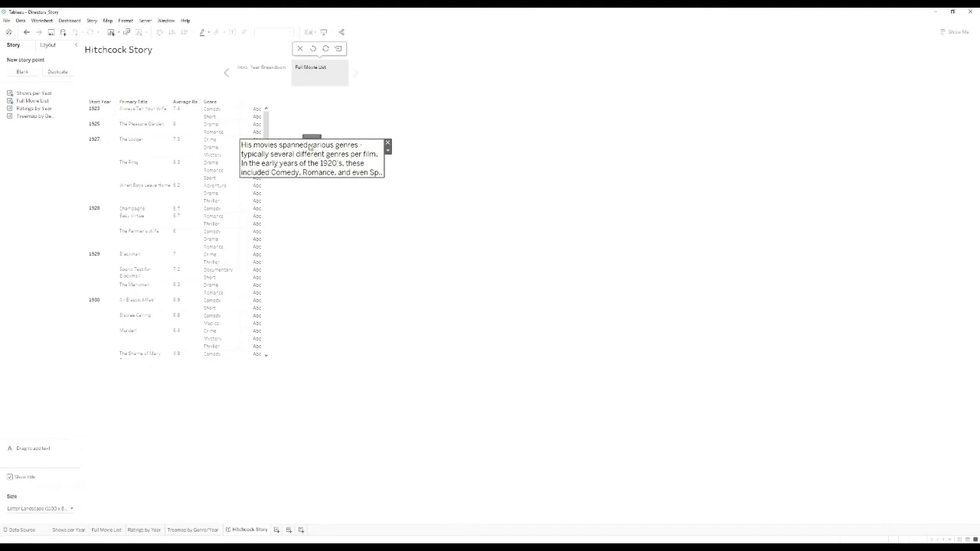
drag(313, 136, 379, 135)
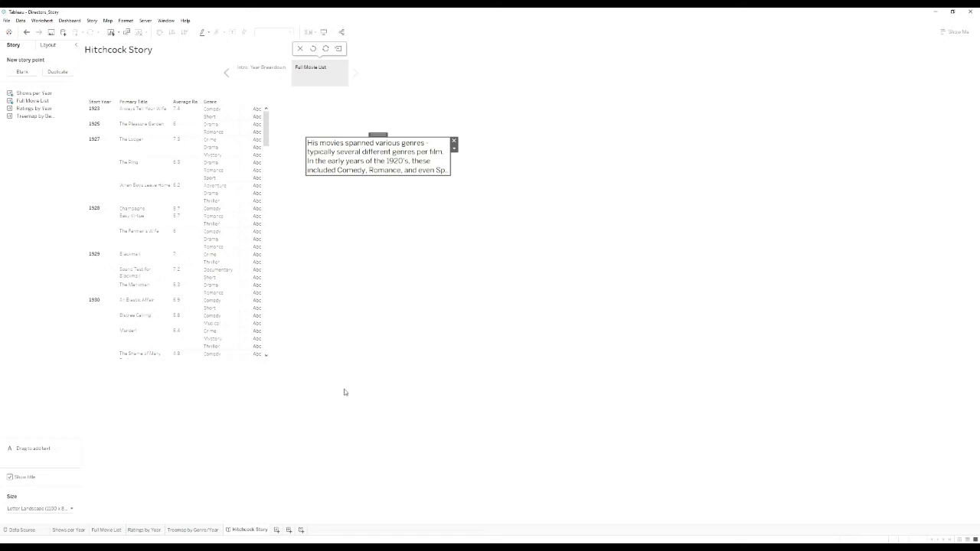
click(276, 75)
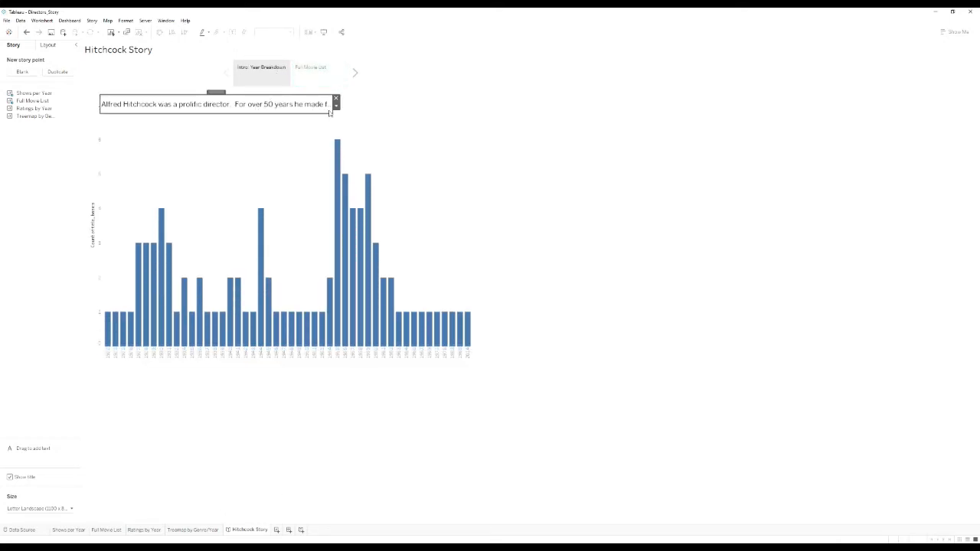
drag(331, 111, 475, 116)
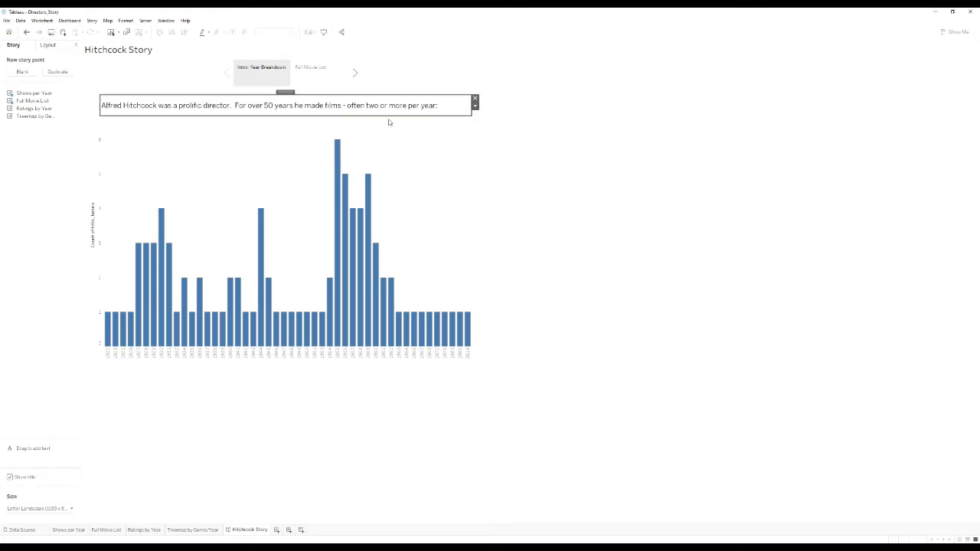
drag(341, 100, 341, 115)
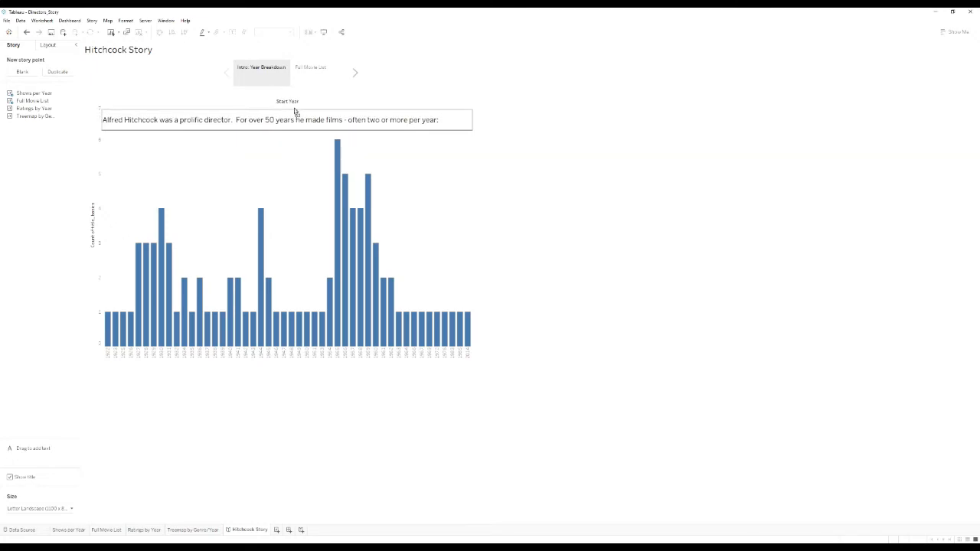
click(406, 189)
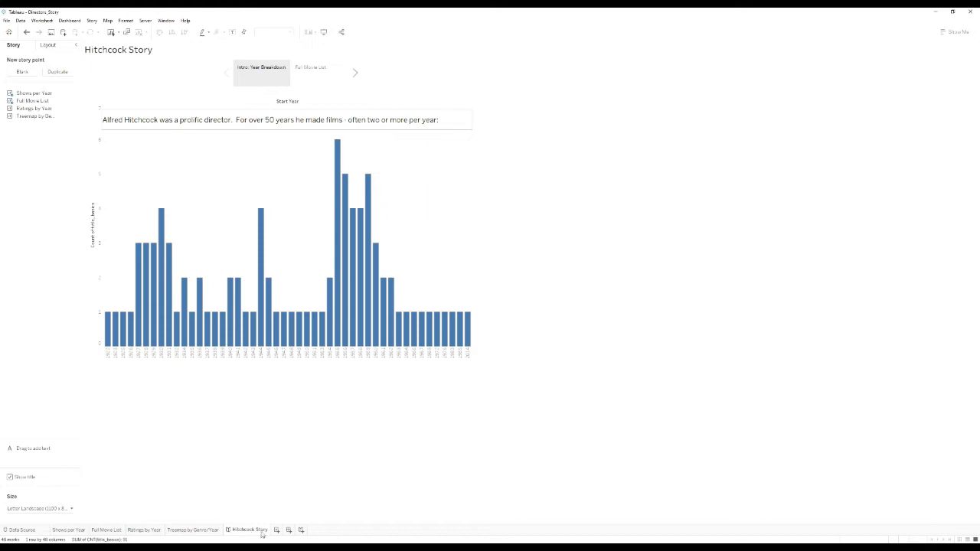
Check the genres caption on Full Movie List by opening and closing its editor.
click(333, 83)
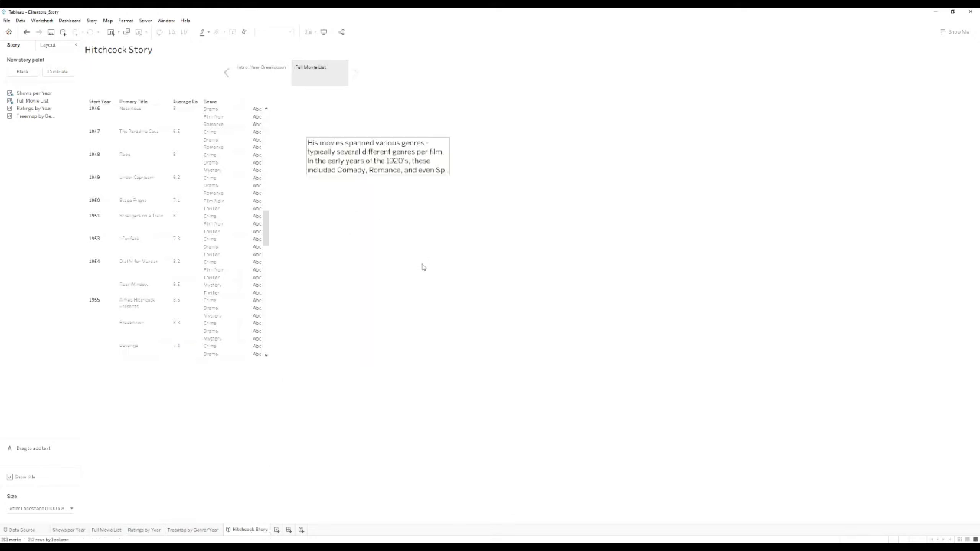
click(422, 176)
double_click(419, 175)
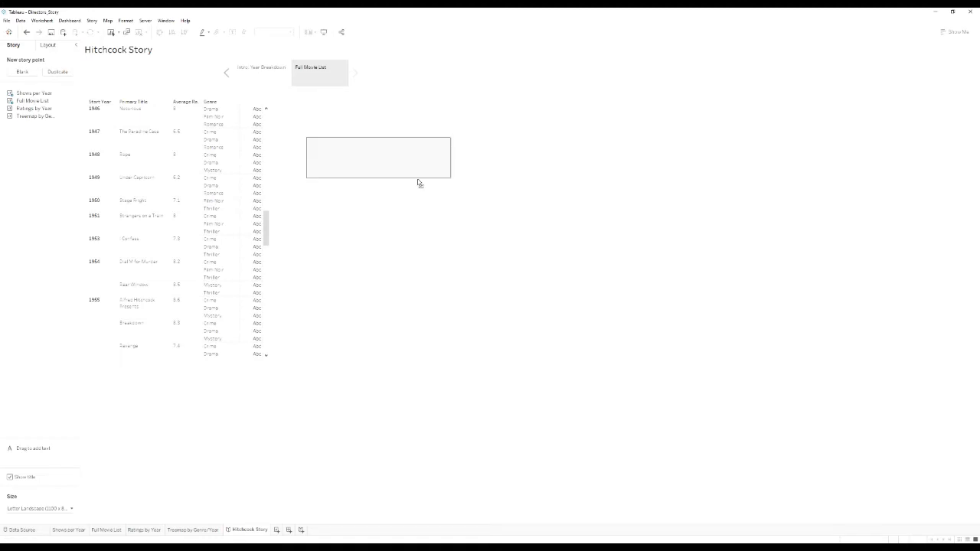
click(434, 283)
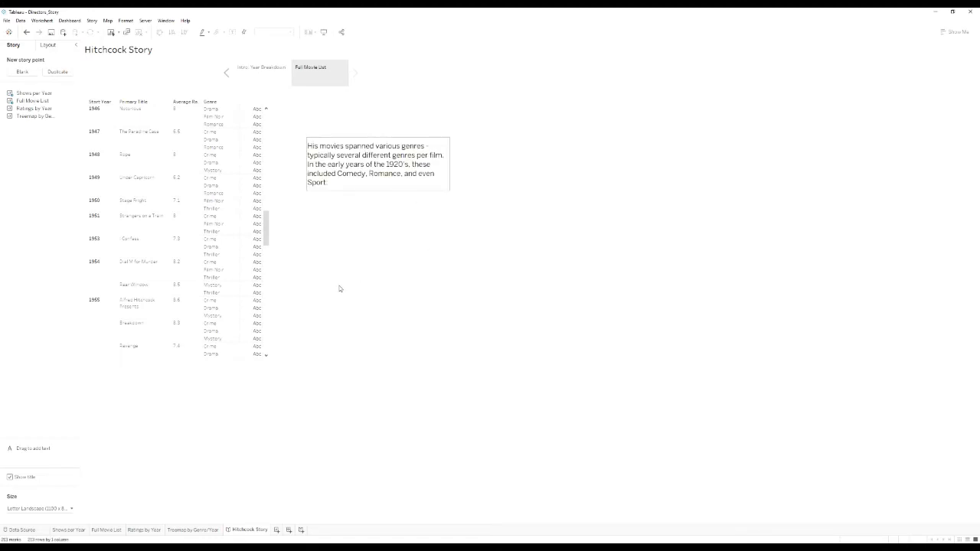
Add a third story point captioned Ratings over the Years holding the Ratings by Year chart.
click(27, 74)
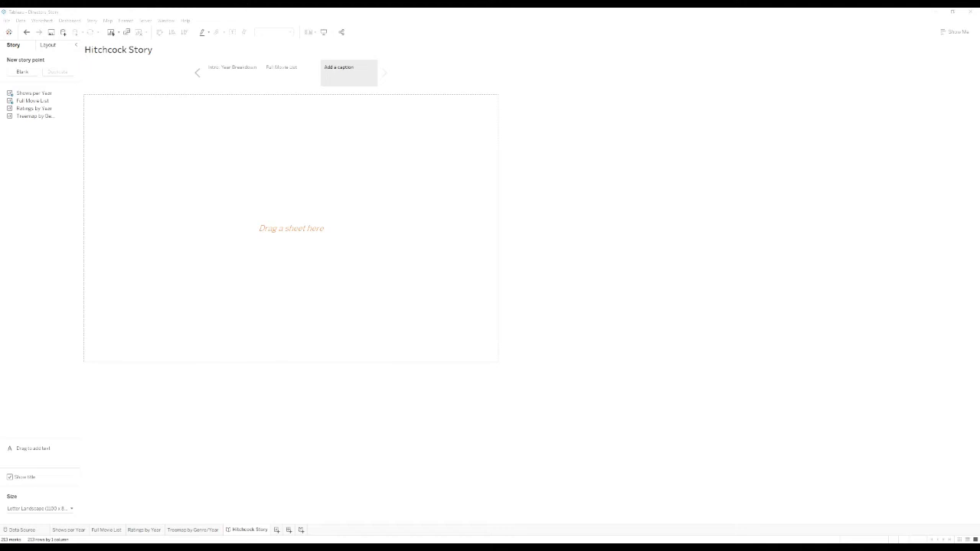
click(350, 74)
text(B)
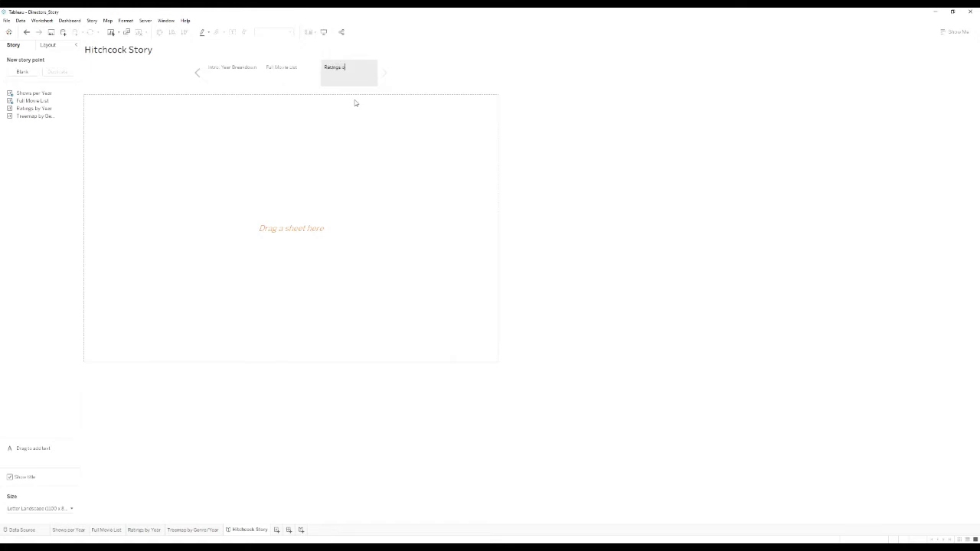
text(atings over the Years)
drag(34, 108, 222, 190)
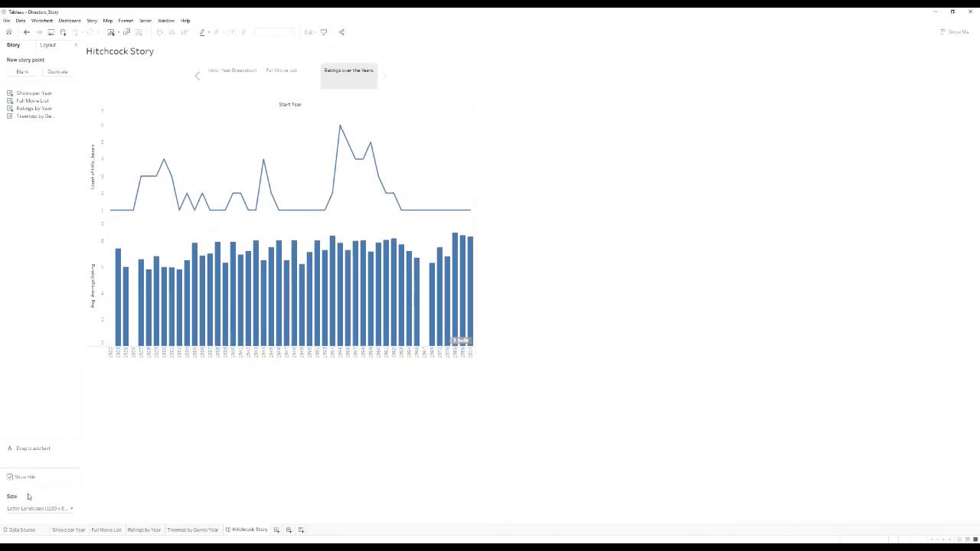
double_click(169, 132)
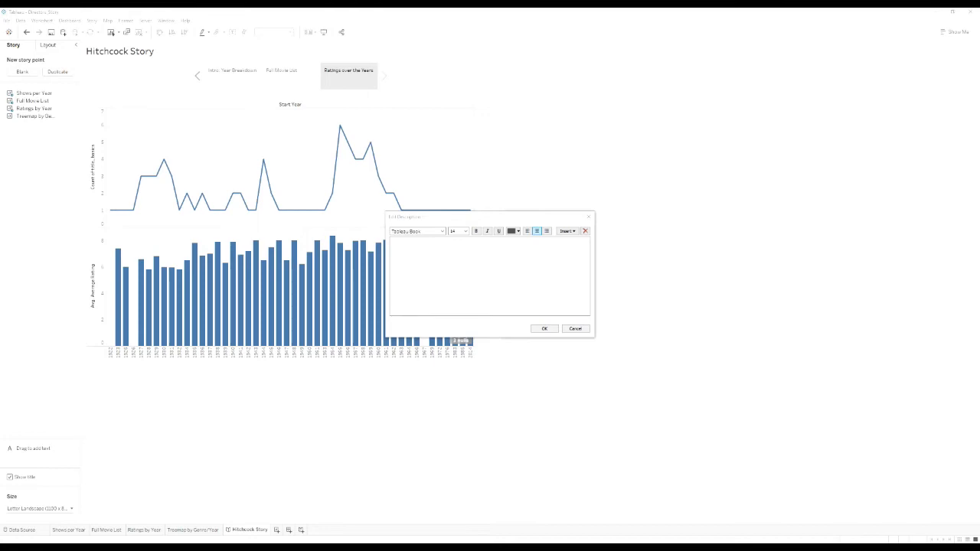
Add a description noting Hitchcock's films received consistently good ratings.
click(513, 282)
text(His films drew consistently good ratings, even in years where he produced large numbers of films.)
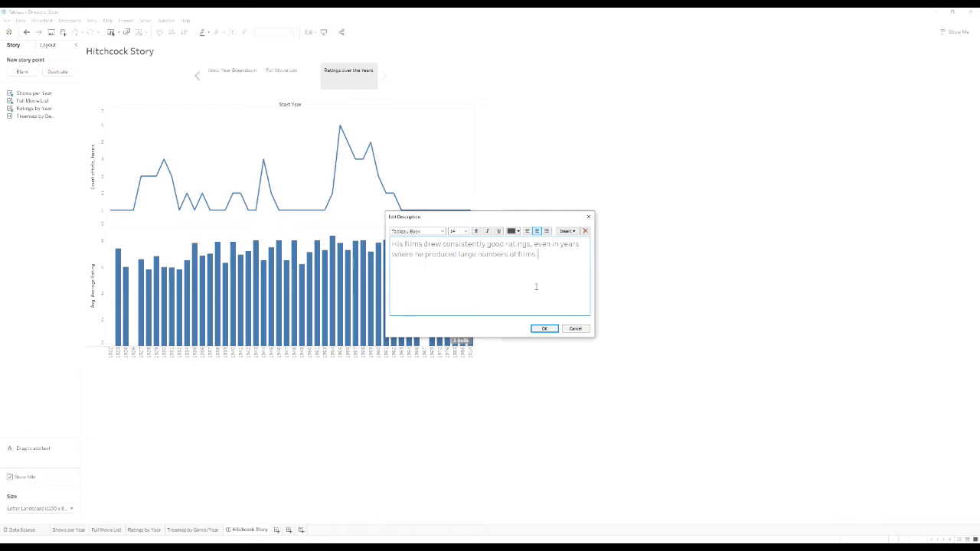
click(546, 328)
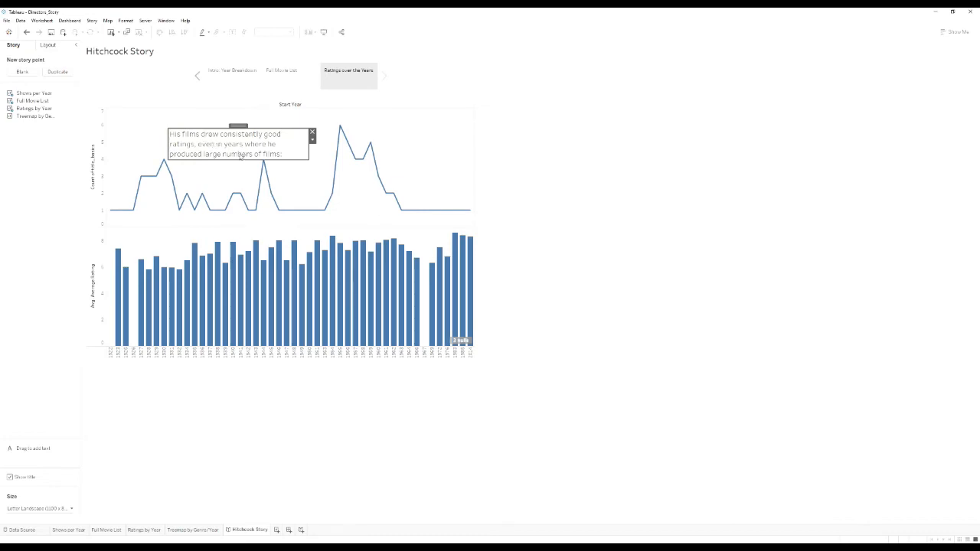
Keep the ratings caption at the line chart's top-left, then add a blank fourth story point.
drag(238, 126, 196, 113)
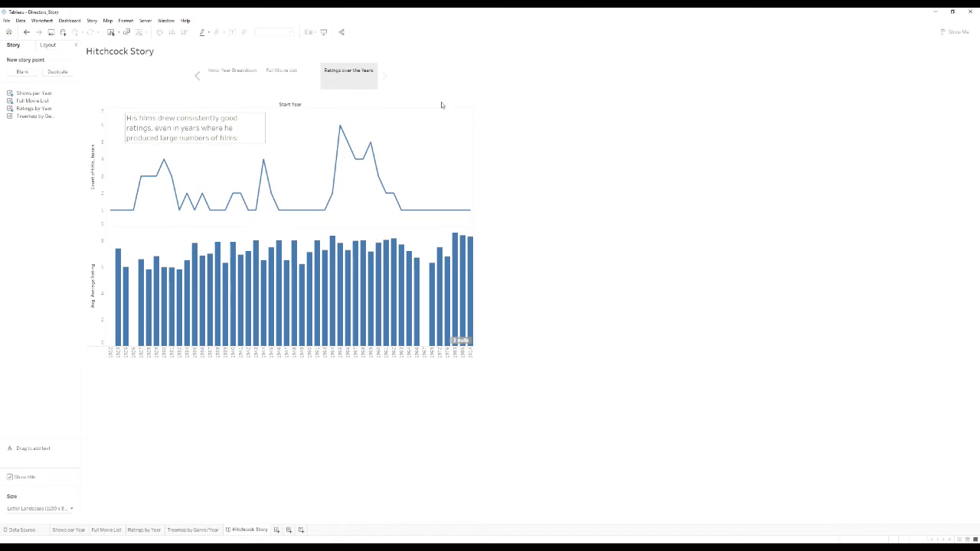
click(243, 127)
drag(196, 110, 297, 250)
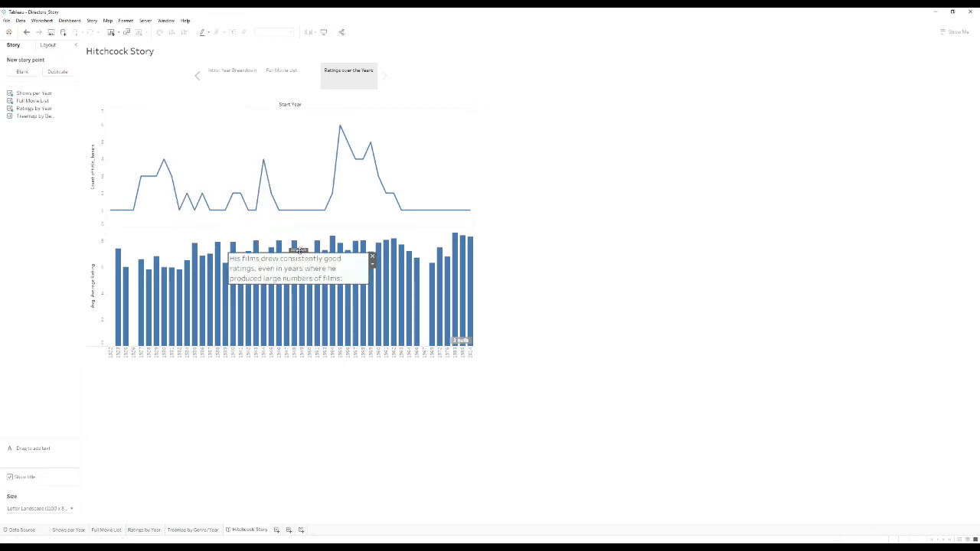
click(482, 166)
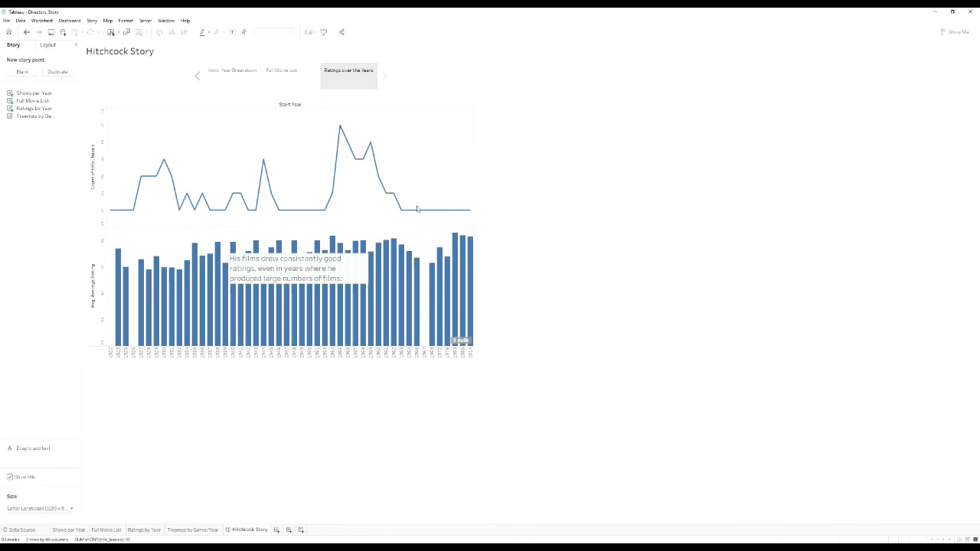
mouse_move(377, 281)
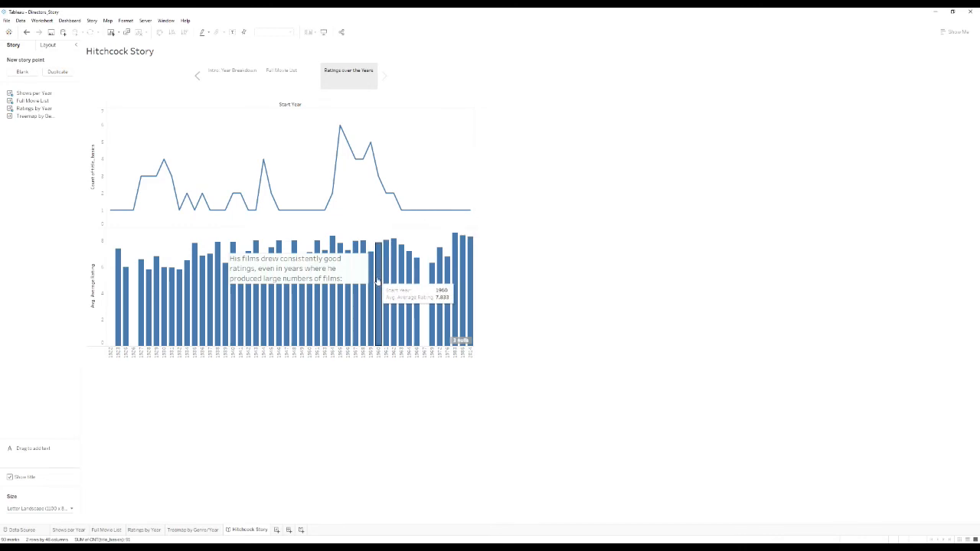
key(ctrl+z)
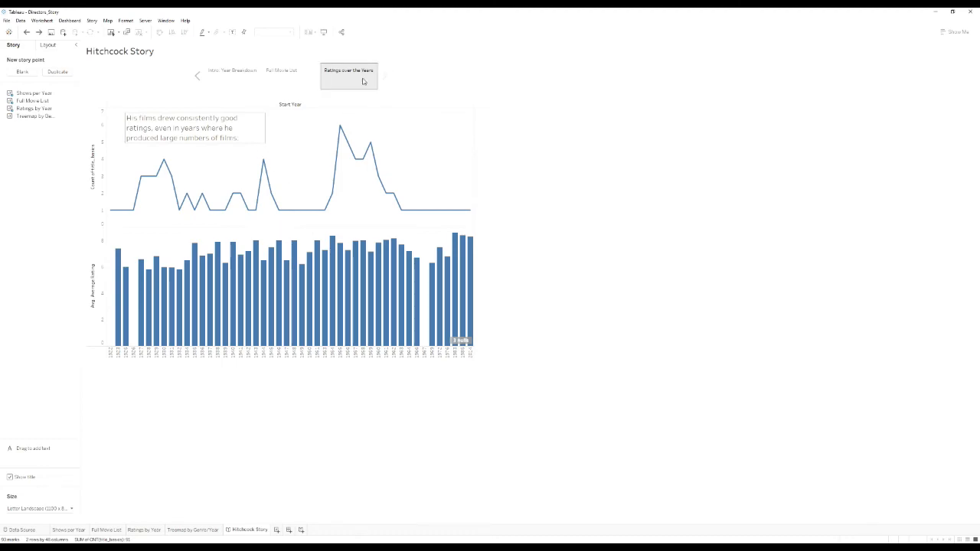
click(21, 73)
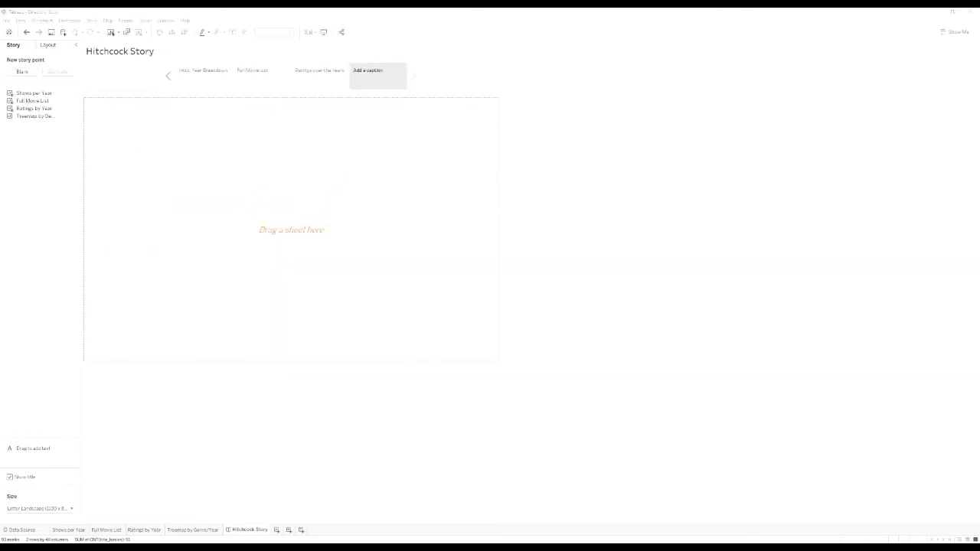
Place the Treemap by Genre/Year sheet on the fourth point and caption it 'Golden Age: 1955'.
drag(10, 122, 230, 184)
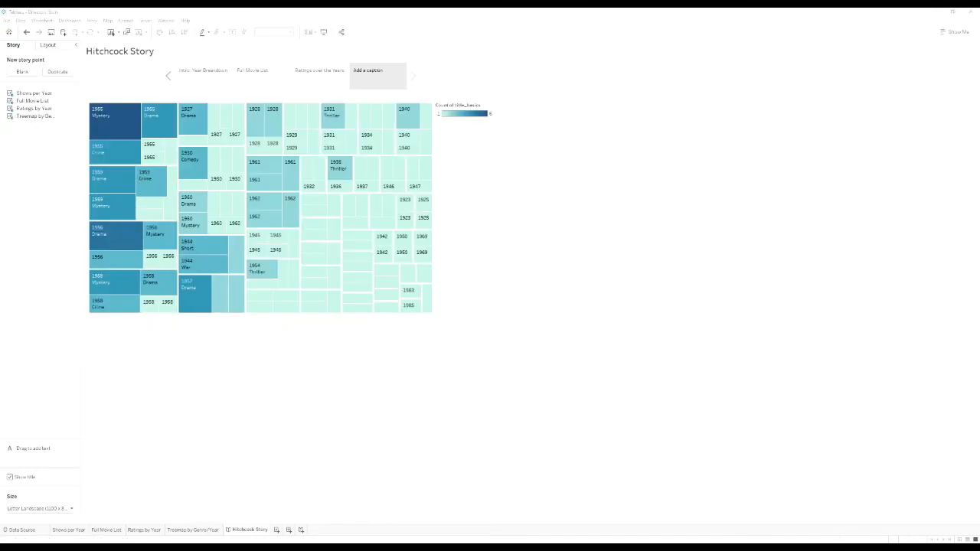
click(367, 70)
text(Golden Age: 1955)
click(476, 128)
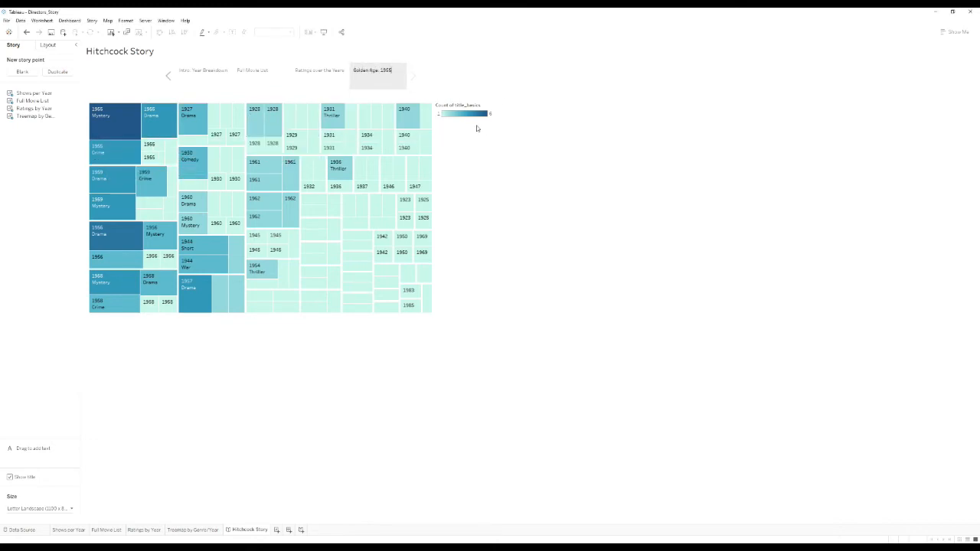
mouse_move(148, 131)
Add a text box below the treemap with the pasted 1955 most-prolific-year description.
drag(24, 450, 239, 323)
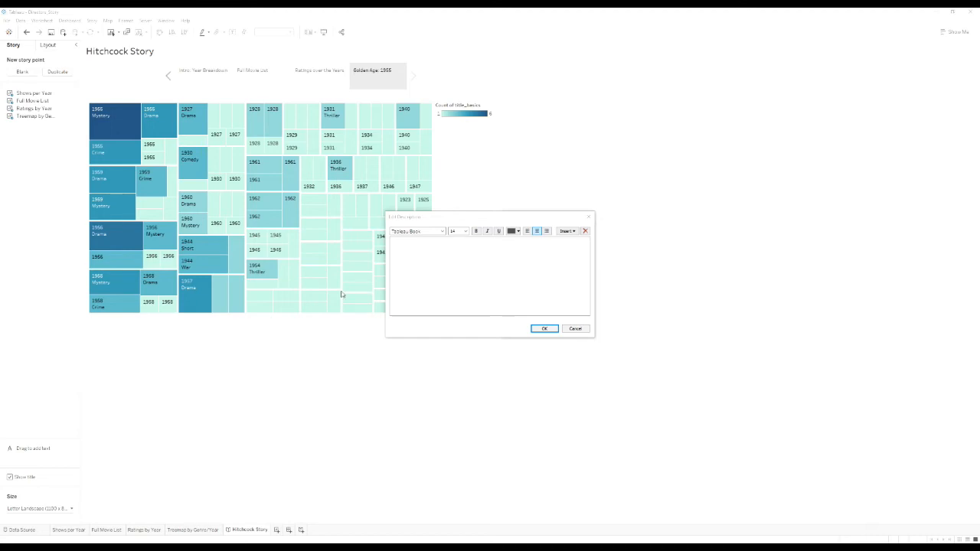
click(540, 265)
text(1955 was by far his most prolific year, encompassing six films.  Overlapping in various genres, they nevertheless all centered on his most popular: Mysteries.)
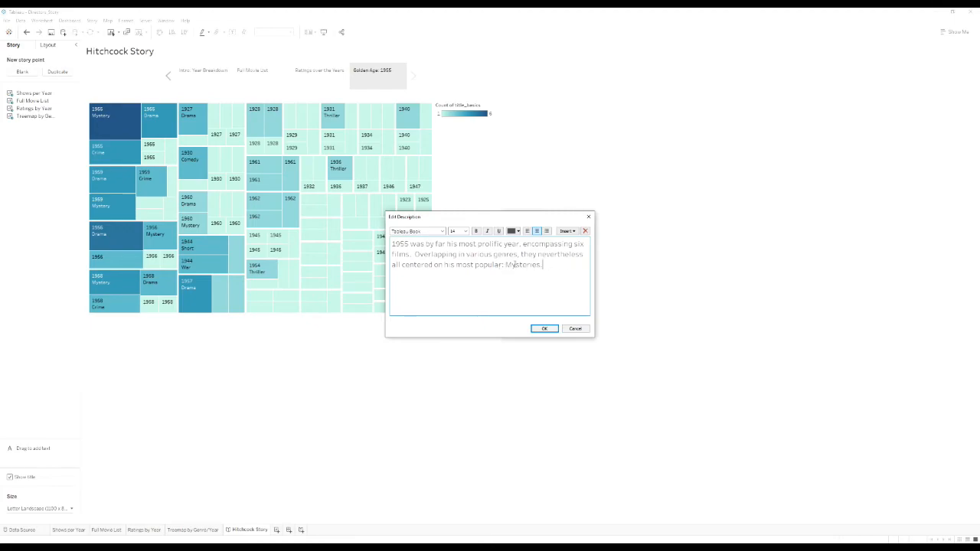
double_click(514, 264)
click(545, 294)
click(547, 330)
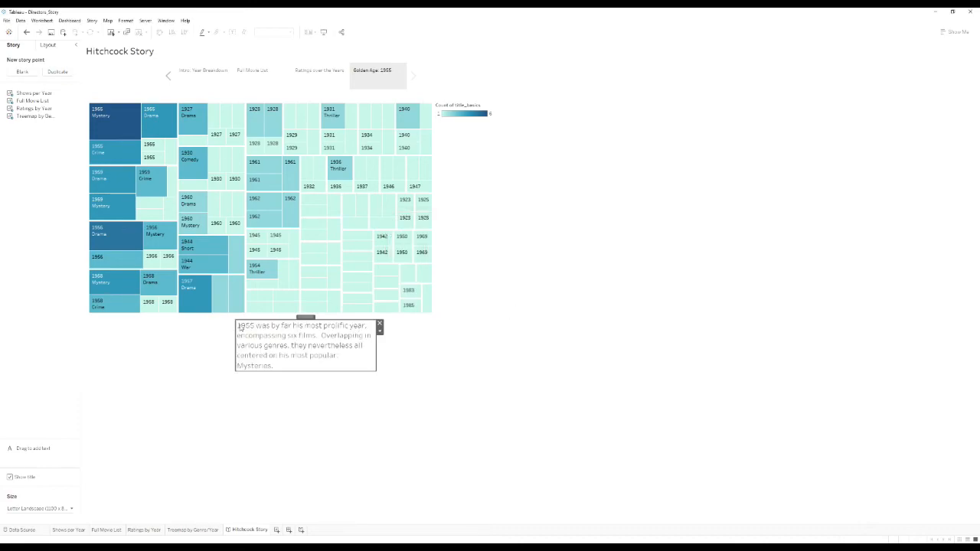
Resize the 1955 caption box and centre it just under the treemap.
drag(236, 321, 102, 322)
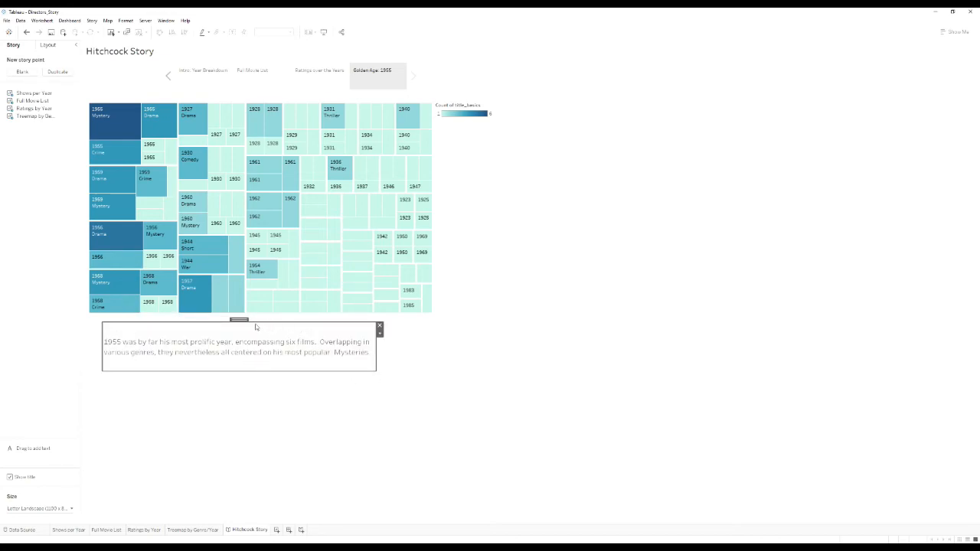
drag(242, 321, 272, 320)
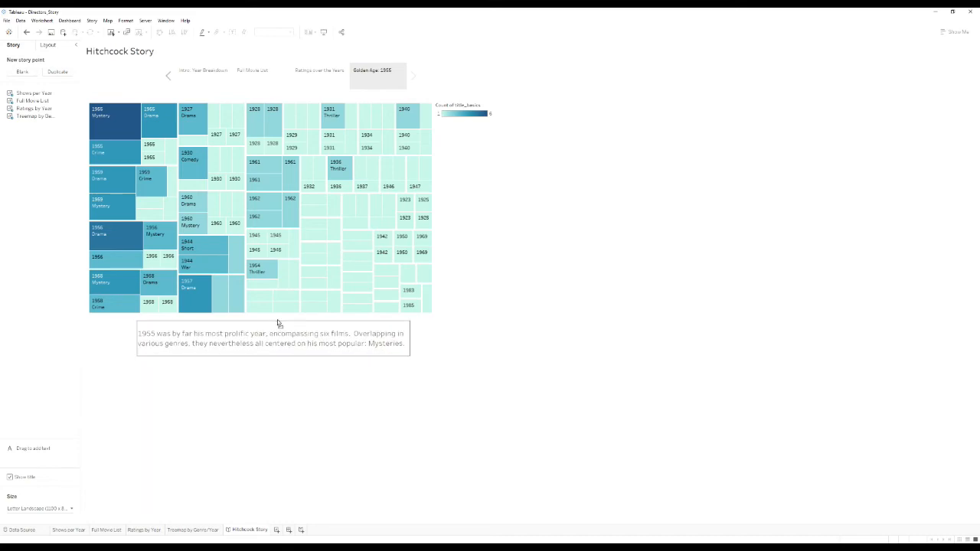
click(448, 342)
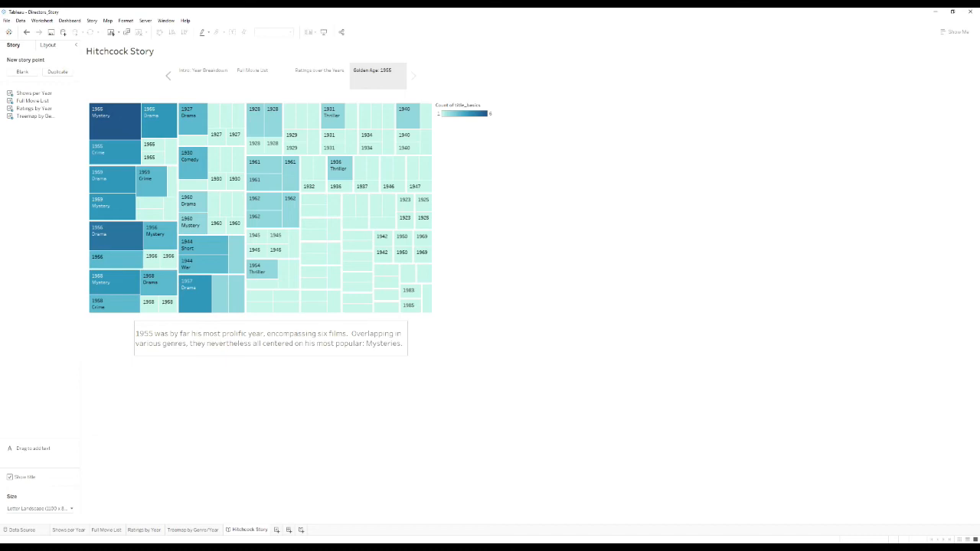
Step forward from Intro: Year Breakdown through all four story points, then step back to the start.
click(214, 73)
click(248, 77)
click(322, 77)
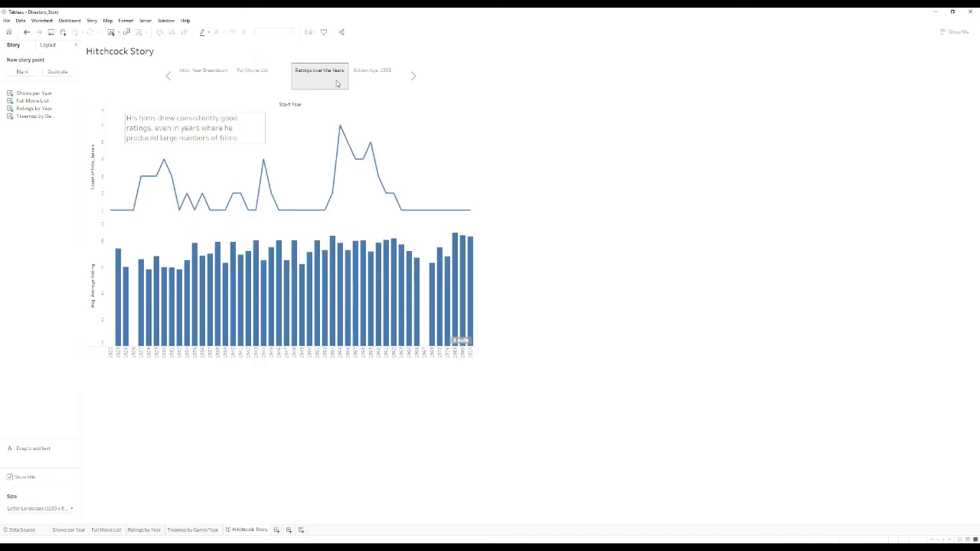
click(378, 80)
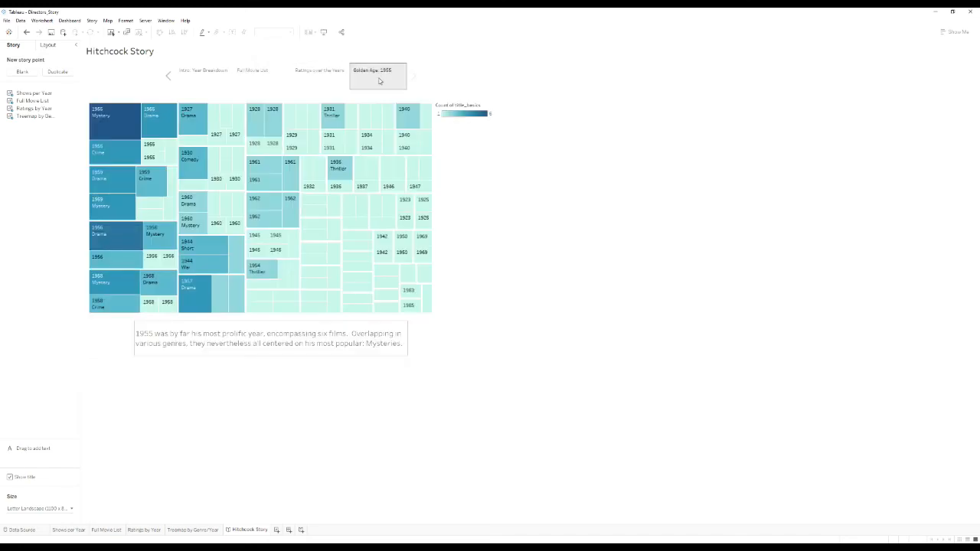
click(168, 77)
click(168, 77)
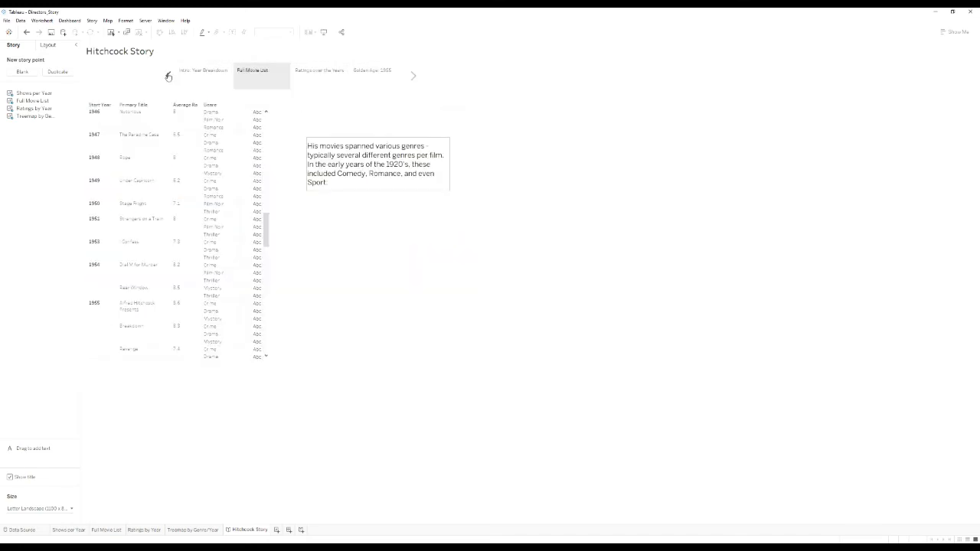
click(168, 76)
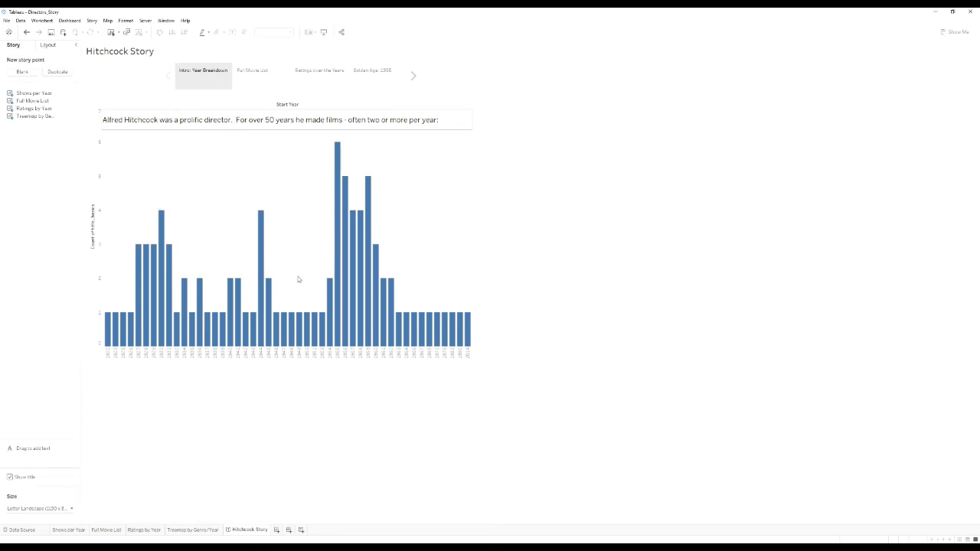
Present the story full-screen with F7 and advance through Full Movie List, Ratings over the Years and Golden Age: 1955.
key(F7)
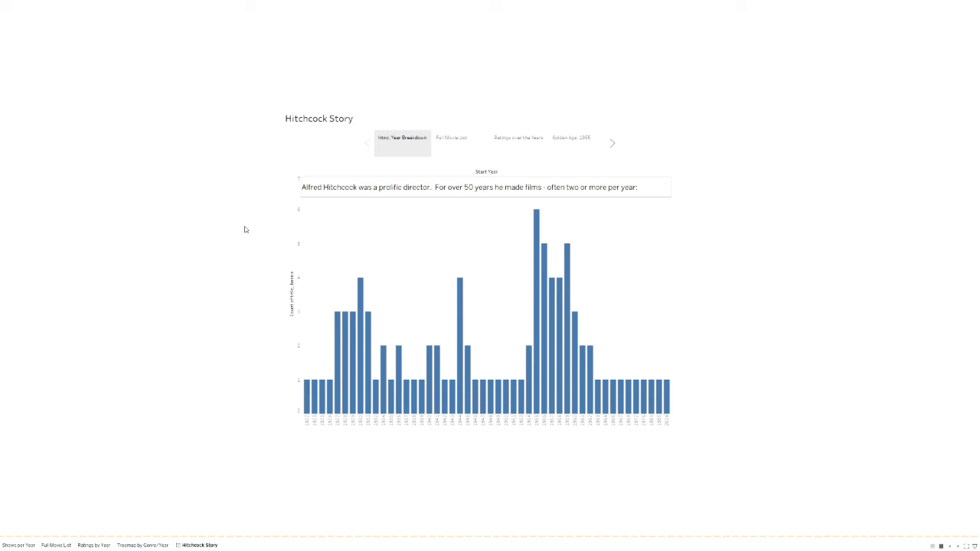
key(Right)
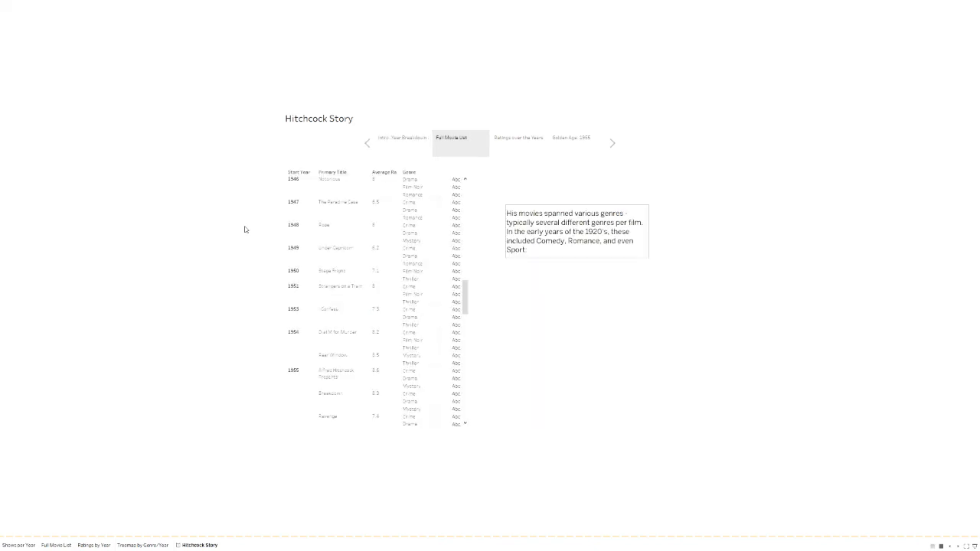
key(Right)
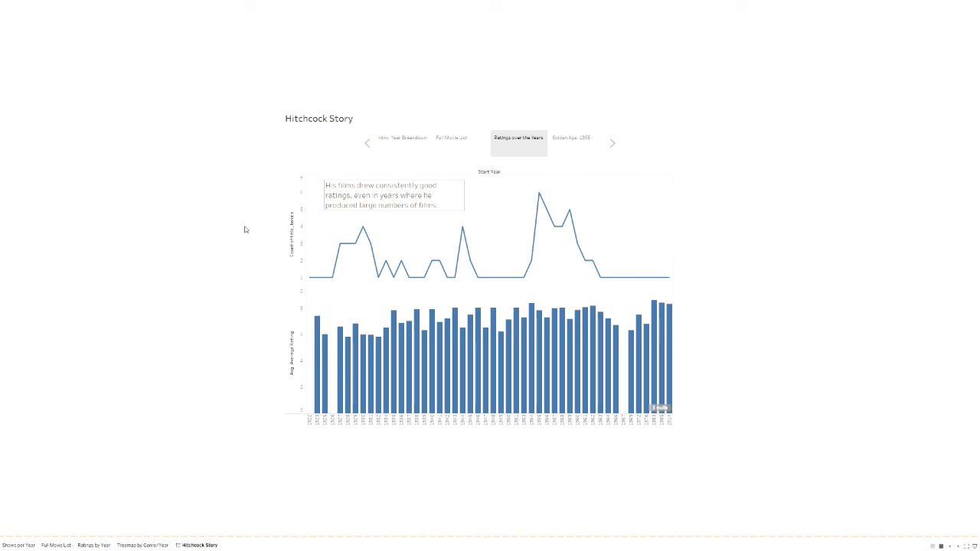
key(Right)
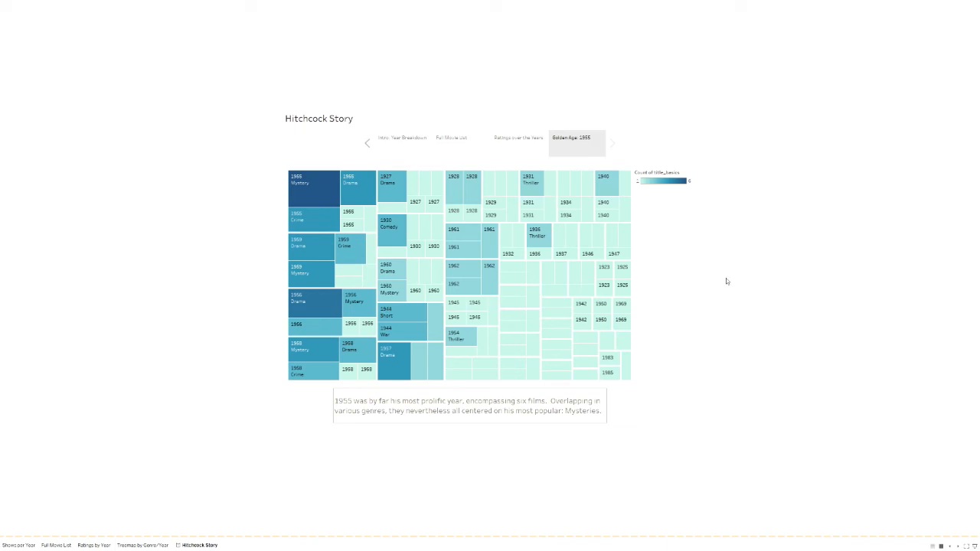
Highlight the 1955 Mystery tile, then a pale tile, in the Golden Age treemap.
mouse_move(320, 202)
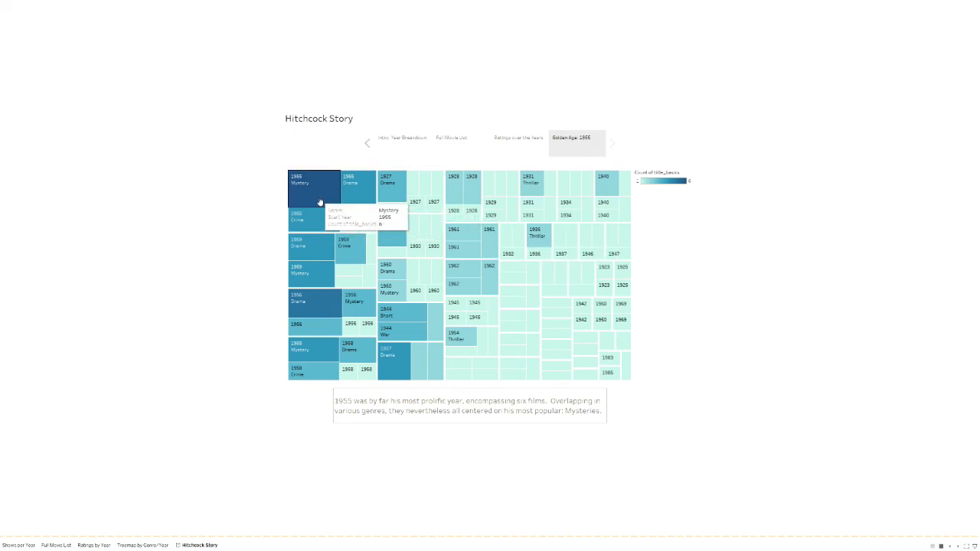
click(320, 203)
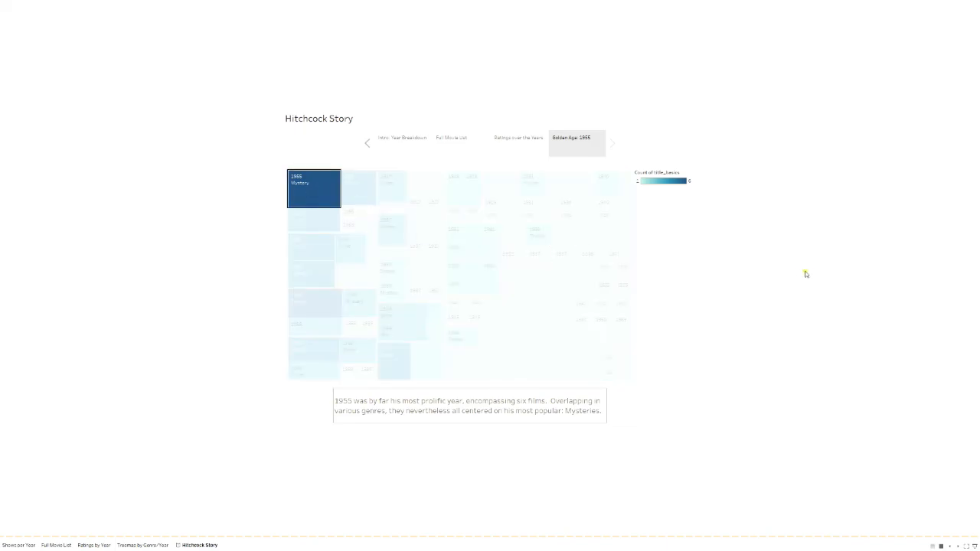
click(560, 275)
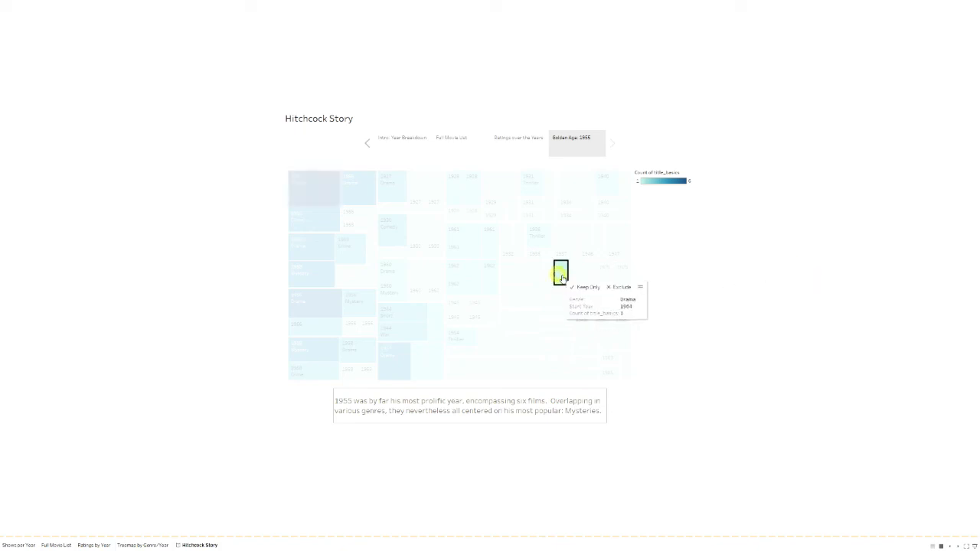
Revisit Ratings over the Years, return to Golden Age to highlight the Mystery tile, then exit presentation.
click(519, 145)
mouse_move(515, 336)
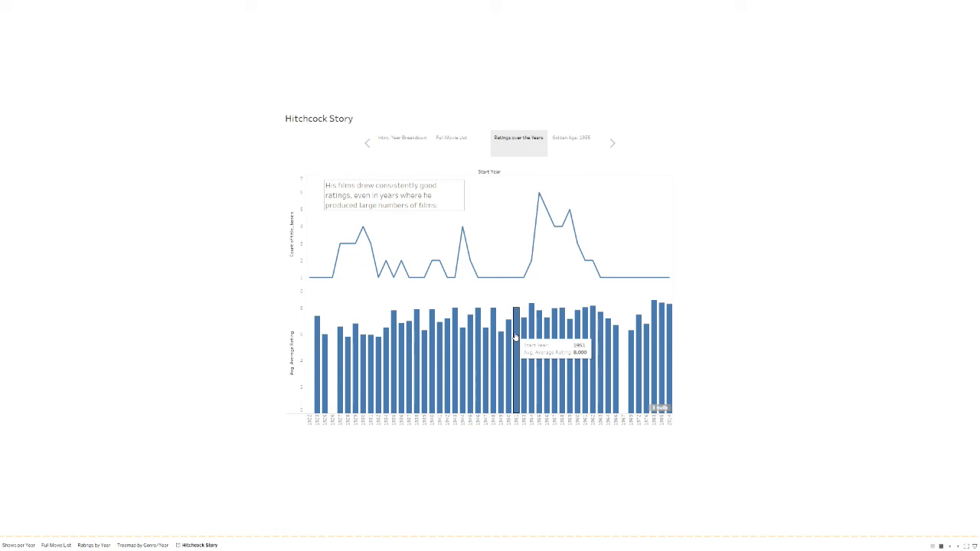
mouse_move(518, 280)
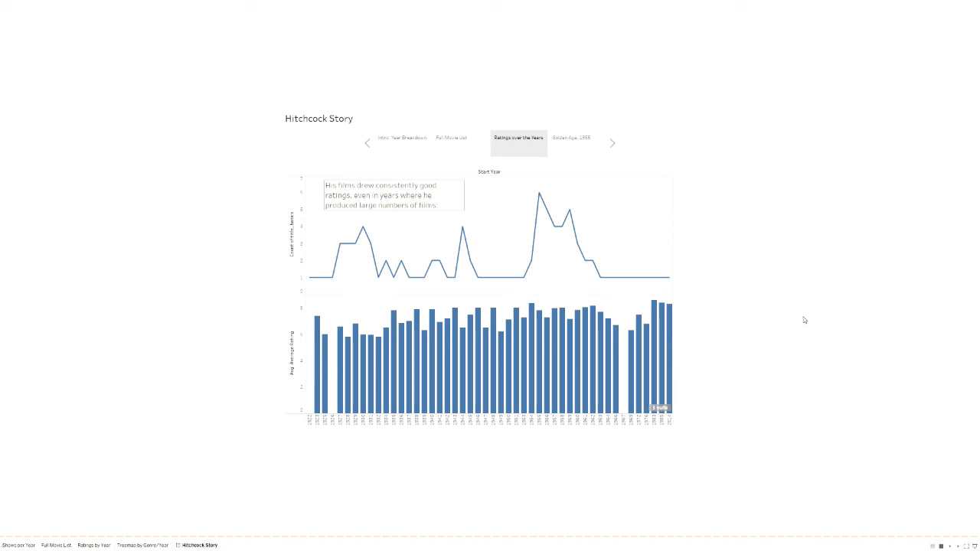
click(569, 145)
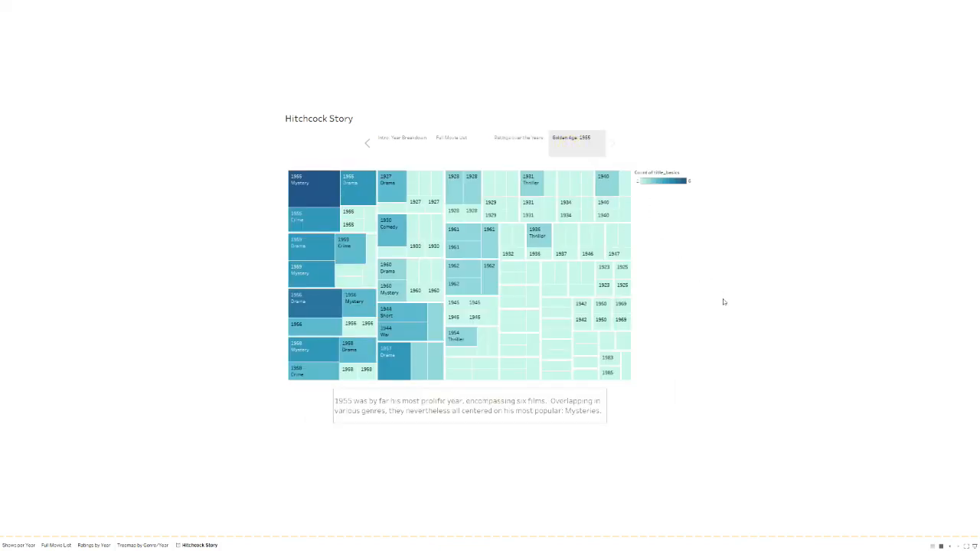
mouse_move(317, 197)
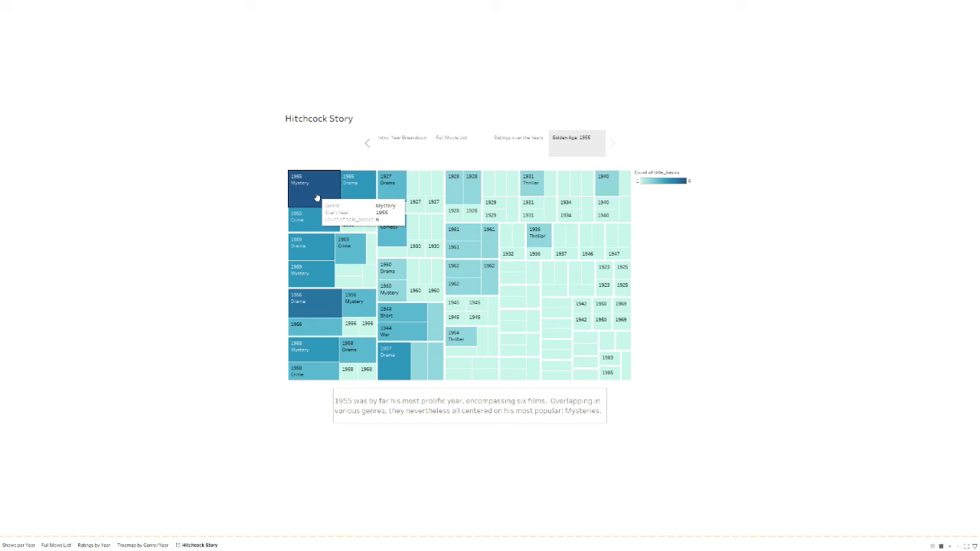
click(316, 197)
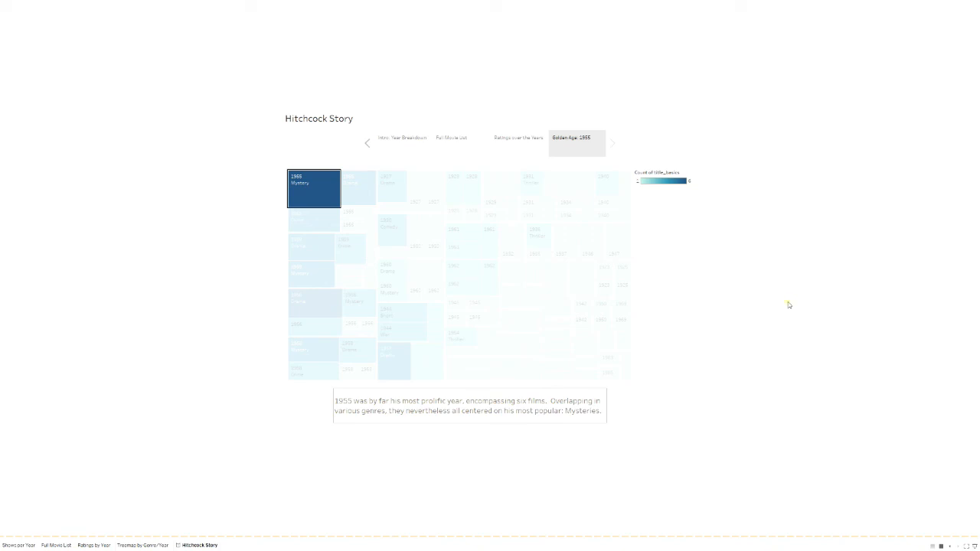
key(Escape)
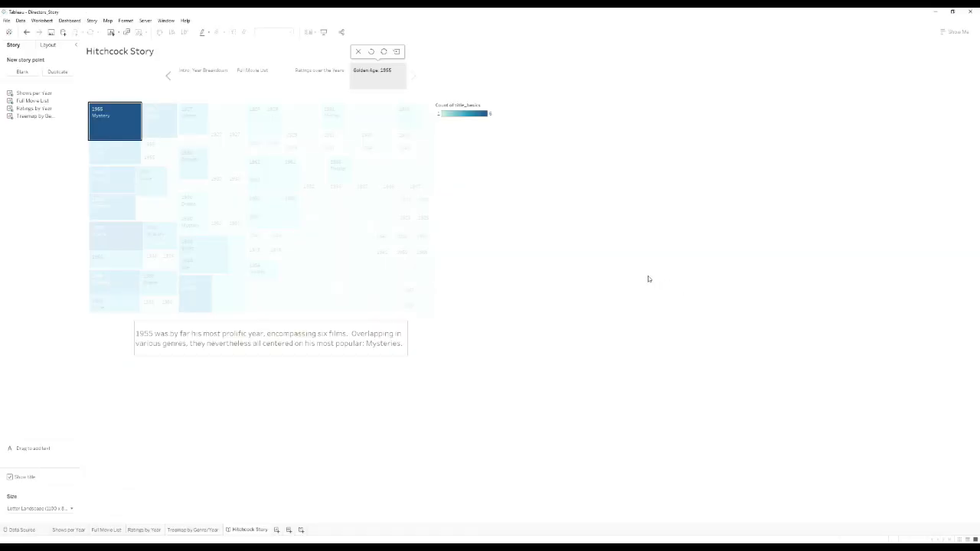
Clear the 1955 Mystery highlight so the whole Golden Age treemap shows full colour.
click(603, 324)
click(360, 455)
click(313, 417)
click(470, 315)
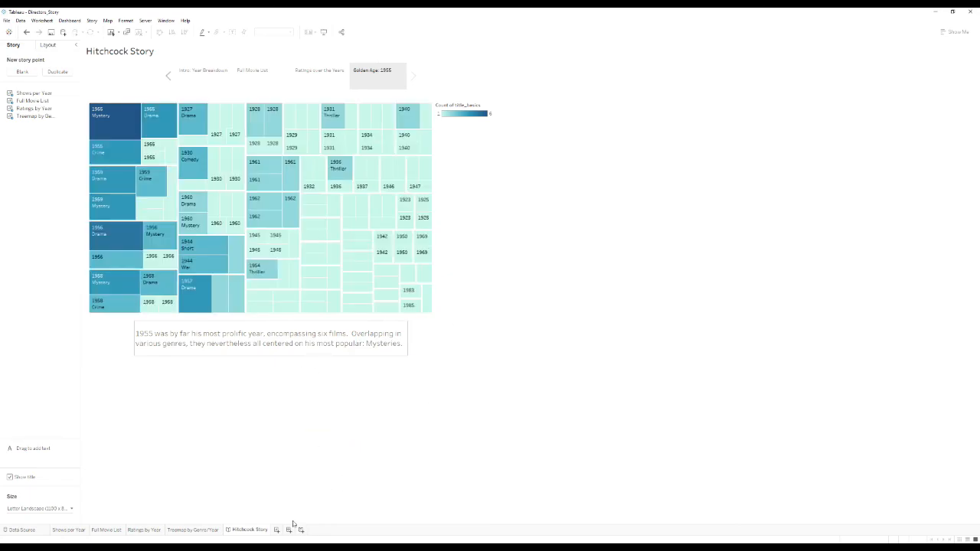
click(310, 501)
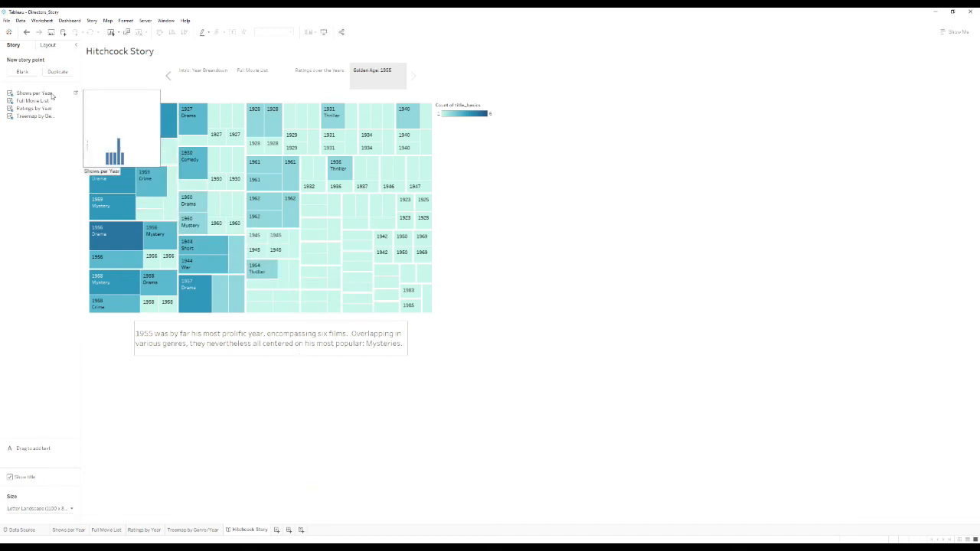
Switch the side panel to Layout settings and back to the Story sheet list.
click(49, 45)
click(14, 45)
click(110, 76)
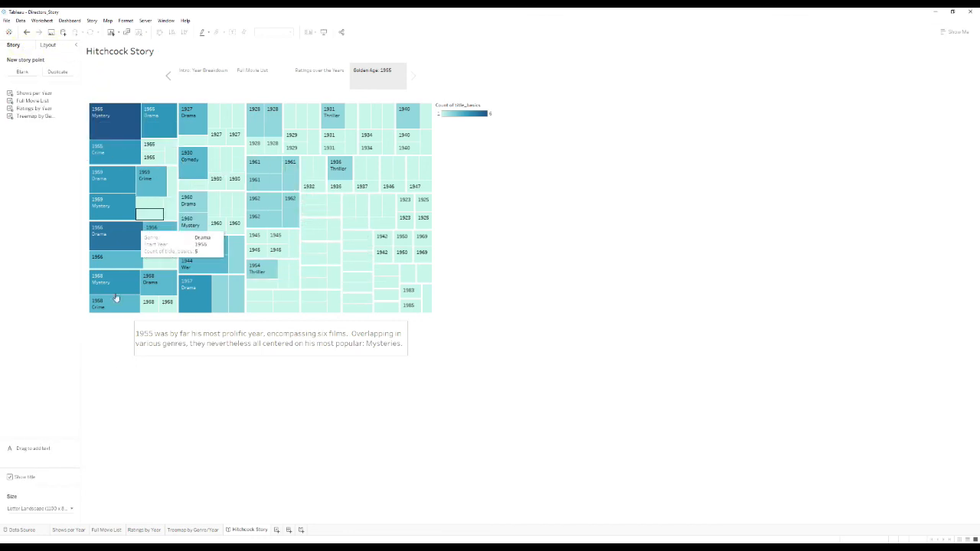